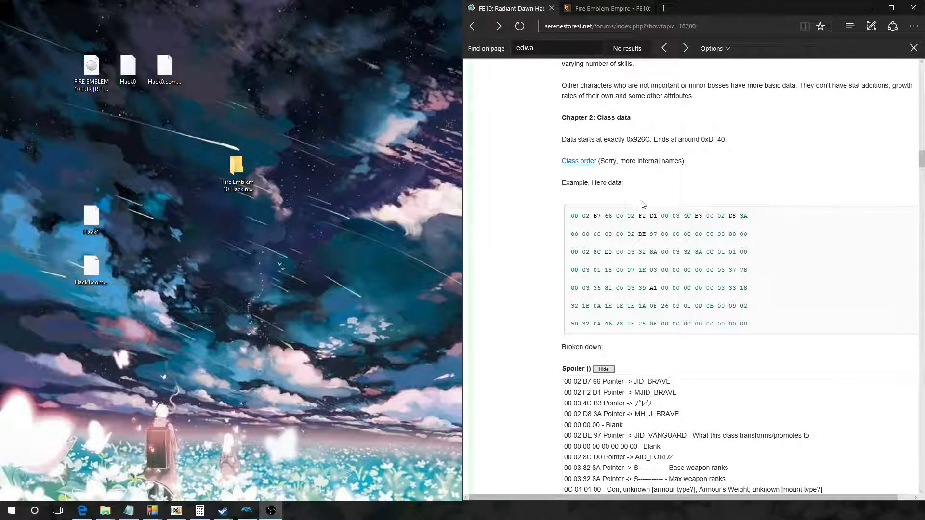
# Step: Examine the growth rates bytes in the forum thread's broken-down character data and Hero class data
pyautogui.scroll(5, 641, 204)
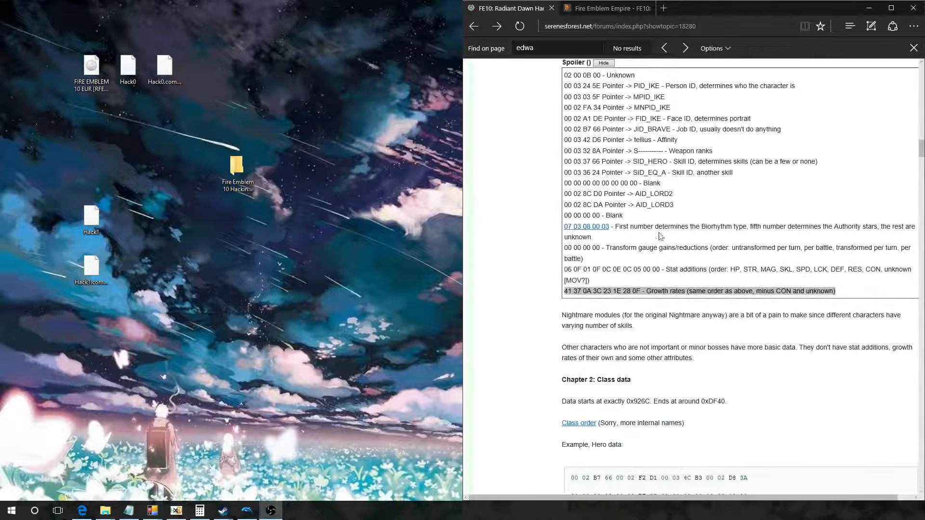
pyautogui.click(681, 289)
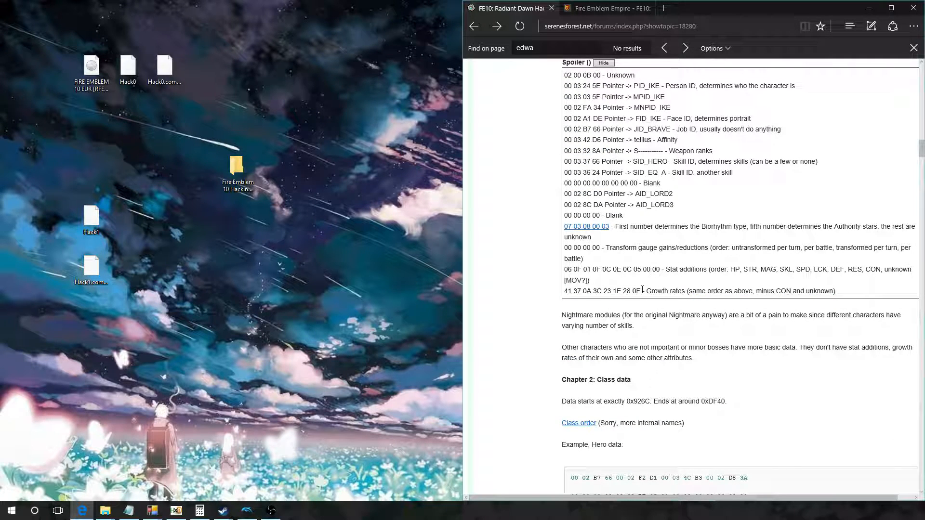
pyautogui.scroll(-5, 642, 289)
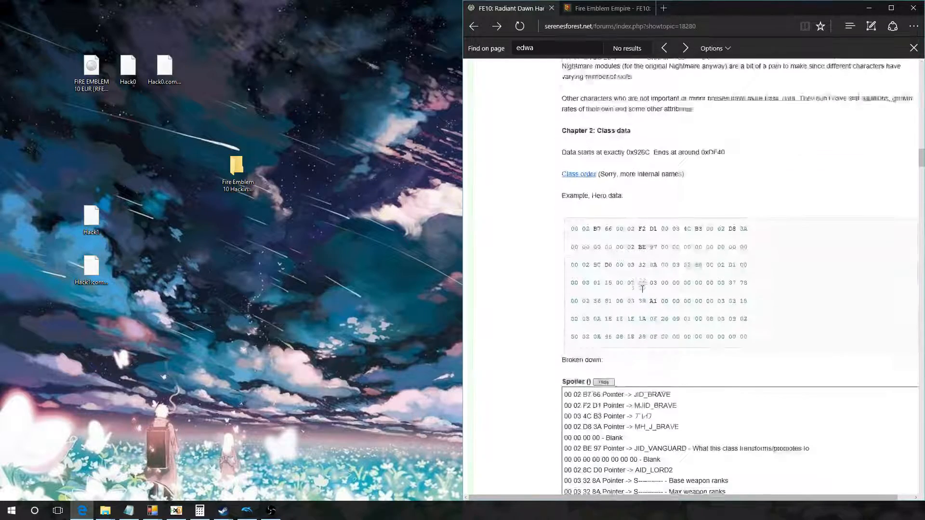
pyautogui.scroll(-6, 686, 168)
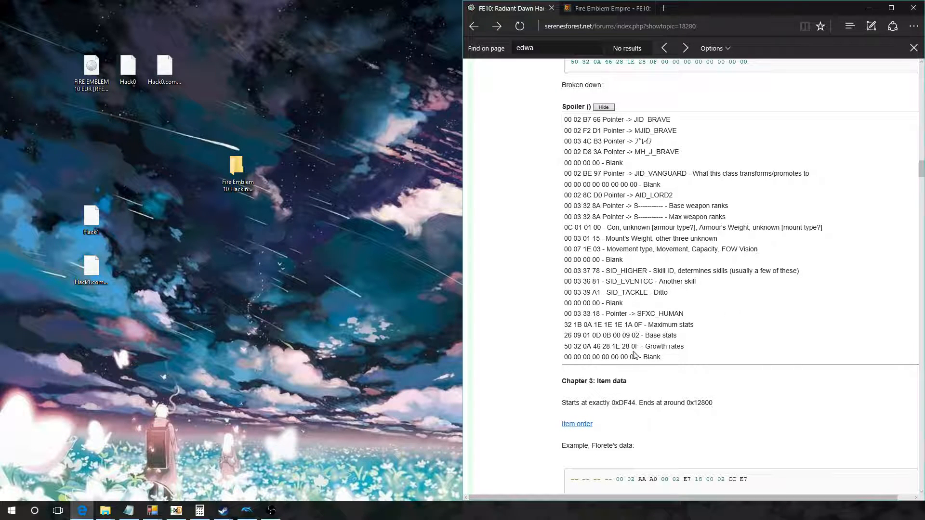
pyautogui.moveTo(641, 345); pyautogui.dragTo(567, 345)
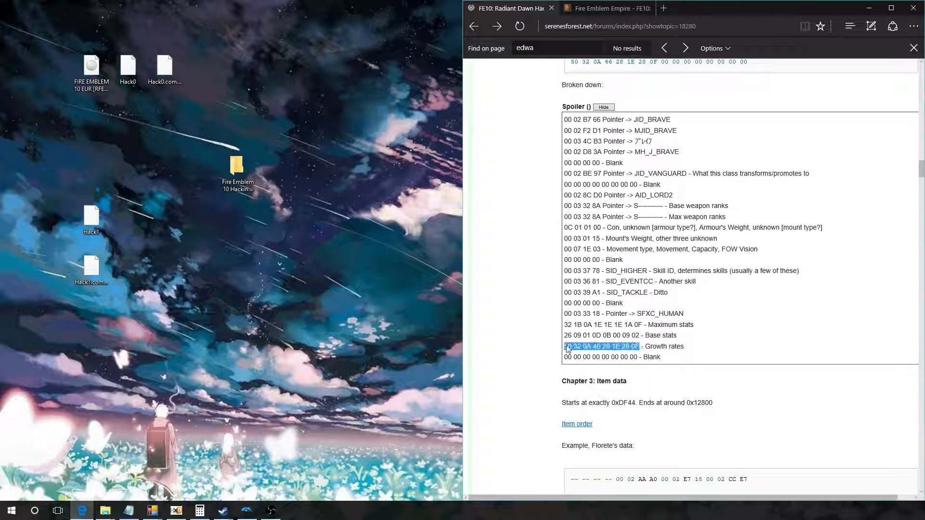
pyautogui.click(568, 348)
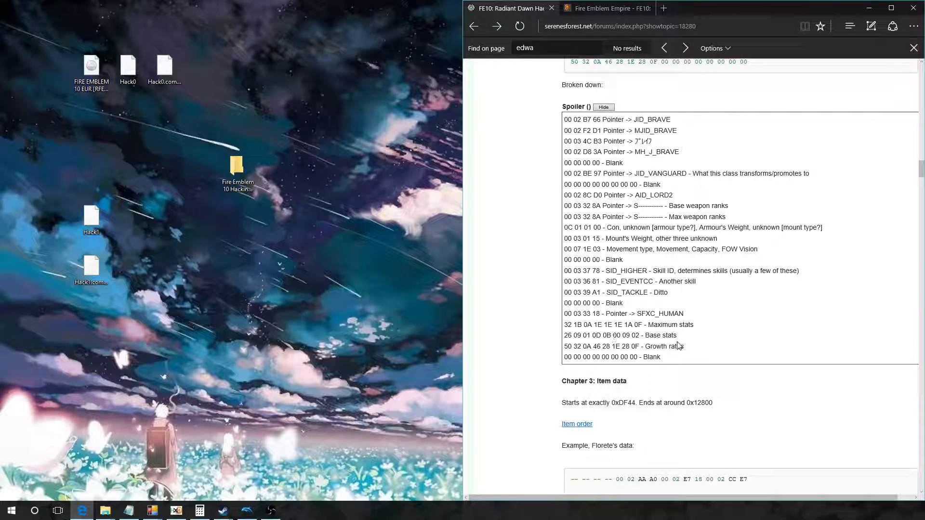
pyautogui.scroll(15, 676, 339)
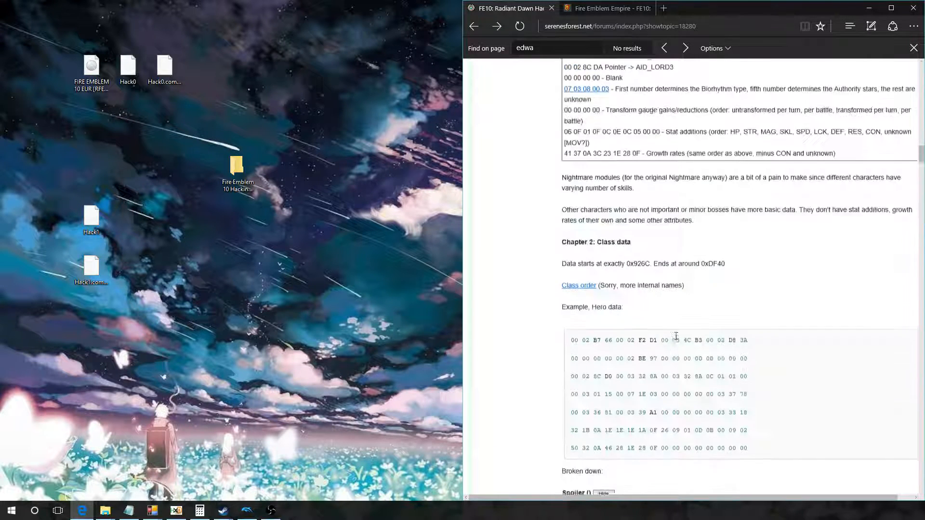
pyautogui.scroll(3, 676, 335)
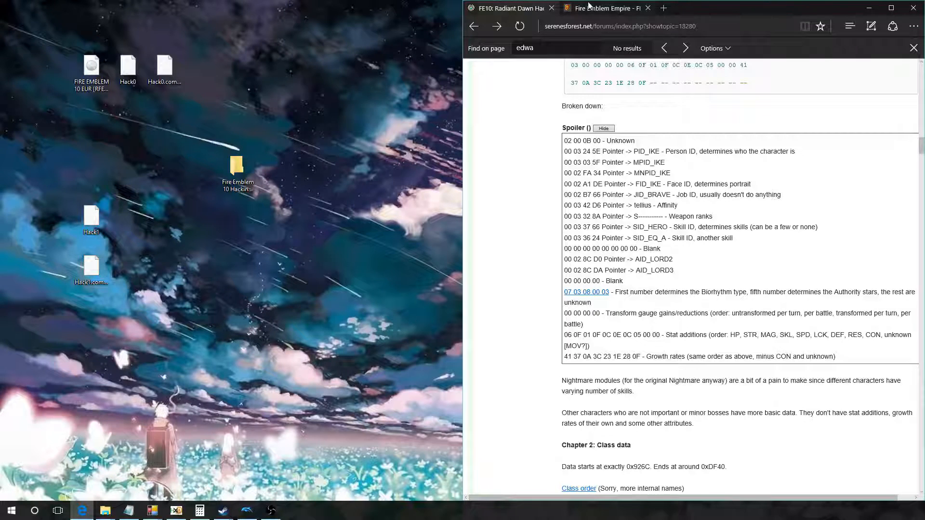
# Step: Switch to the Fire Emblem Empire character growths page and locate Edward's growth rates
pyautogui.click(574, 12)
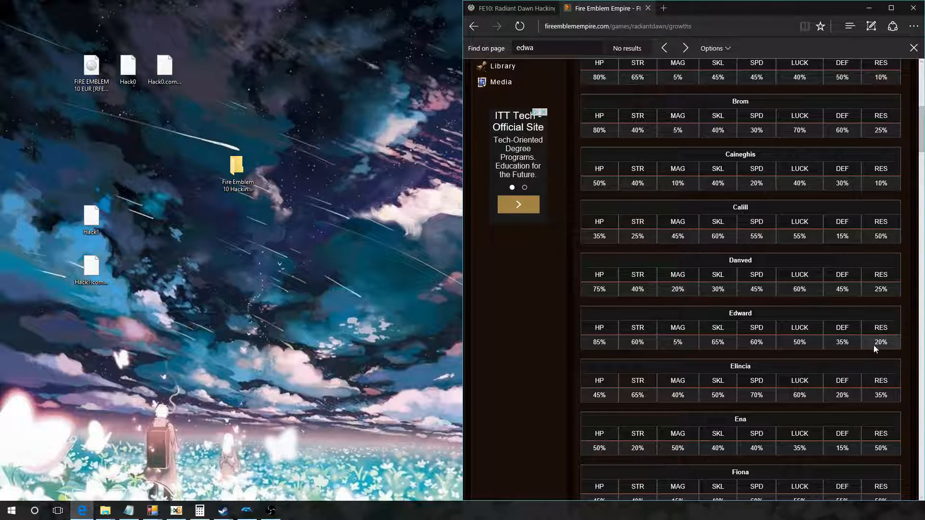
pyautogui.scroll(8, 544, 177)
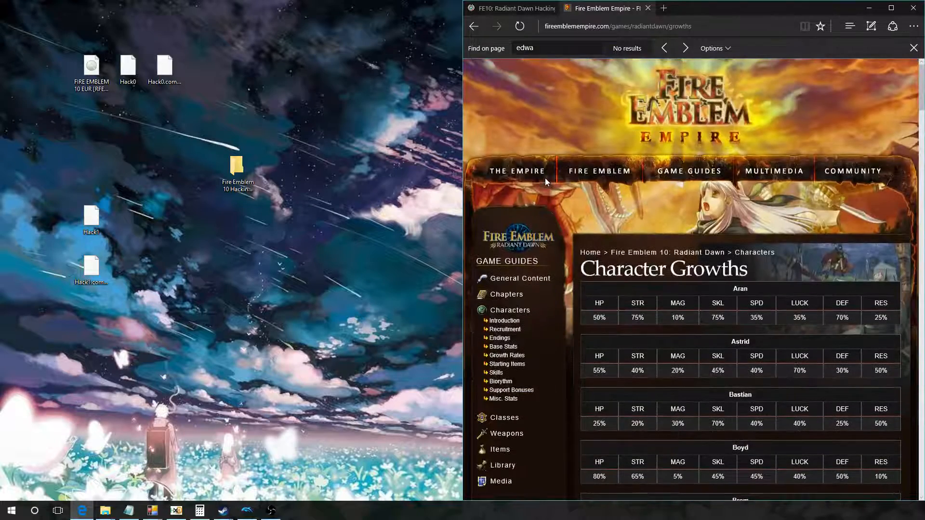
pyautogui.scroll(-4, 530, 298)
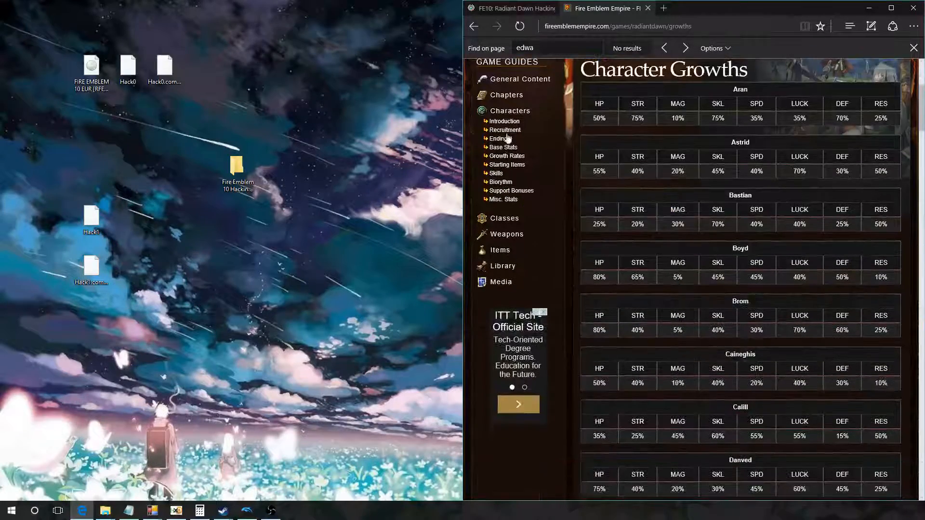
pyautogui.click(514, 162)
pyautogui.scroll(-10, 724, 228)
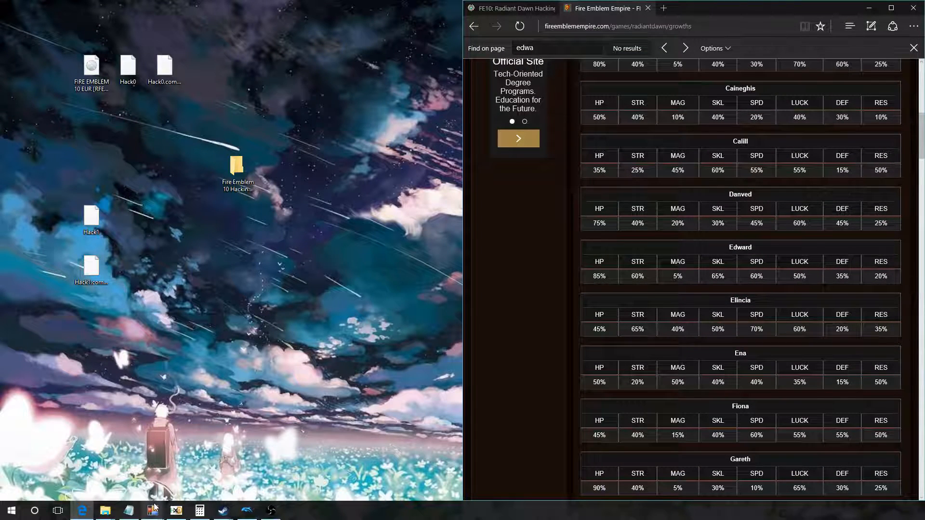
# Step: Switch to Calculator and enter Edward's HP growth of 85 in decimal to read its hex equivalent
pyautogui.click(204, 512)
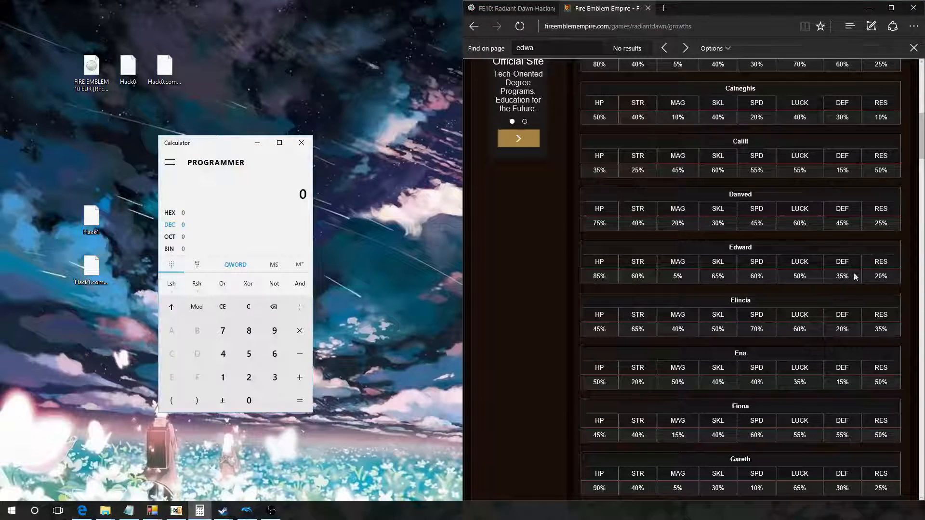
pyautogui.moveTo(589, 275); pyautogui.dragTo(610, 278)
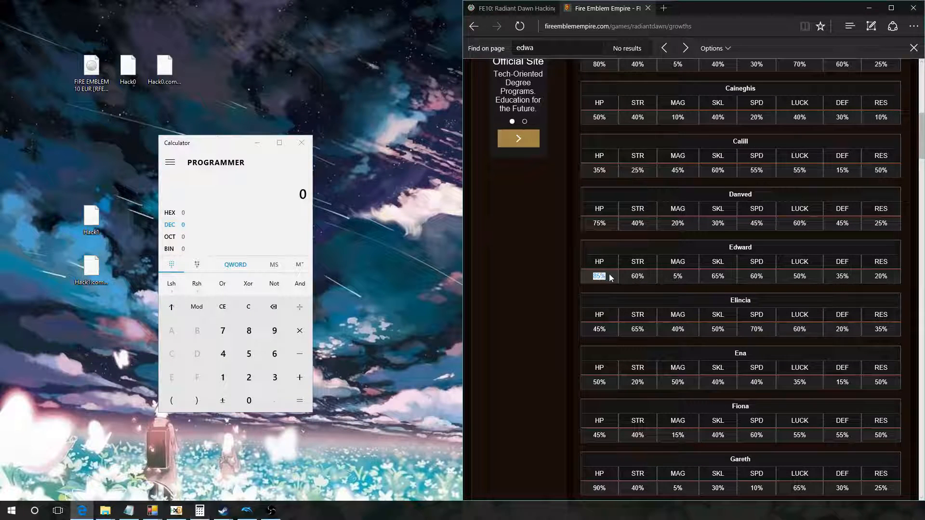
pyautogui.click(254, 332)
pyautogui.click(249, 353)
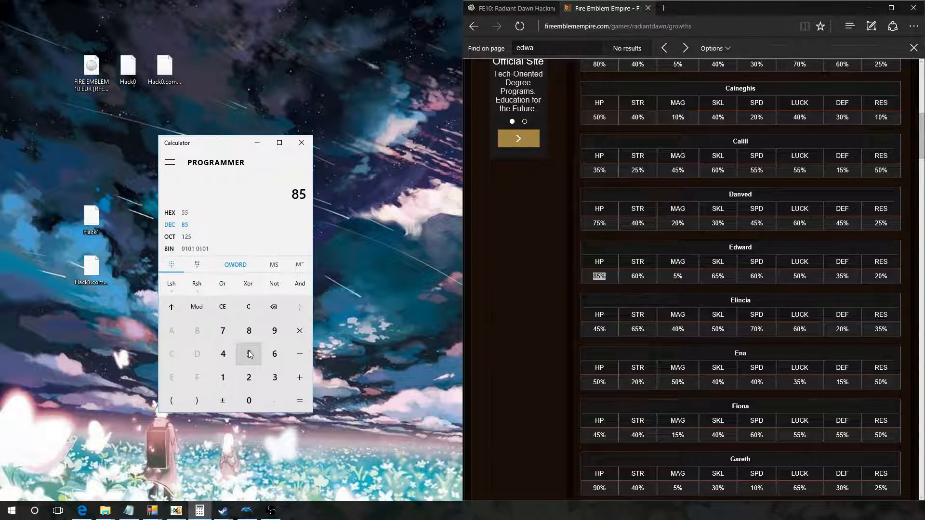
pyautogui.click(228, 308)
pyautogui.click(249, 330)
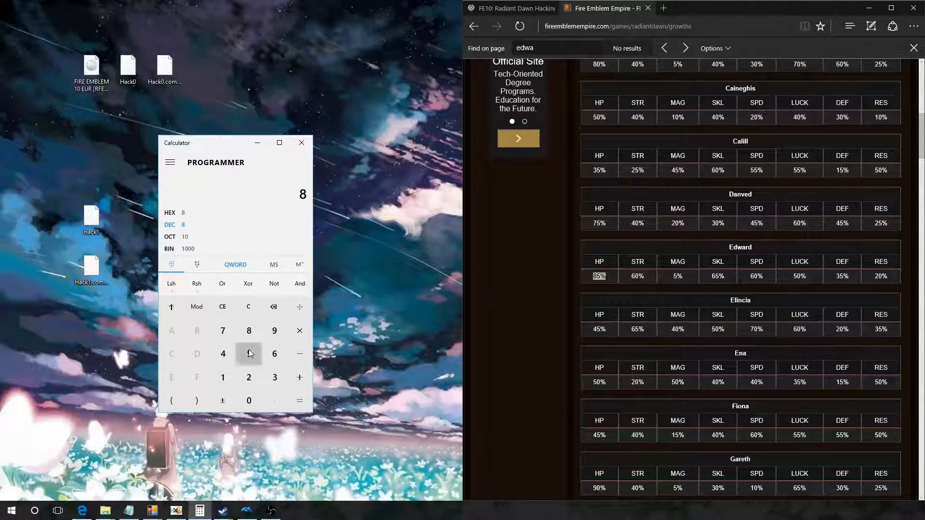
pyautogui.click(249, 354)
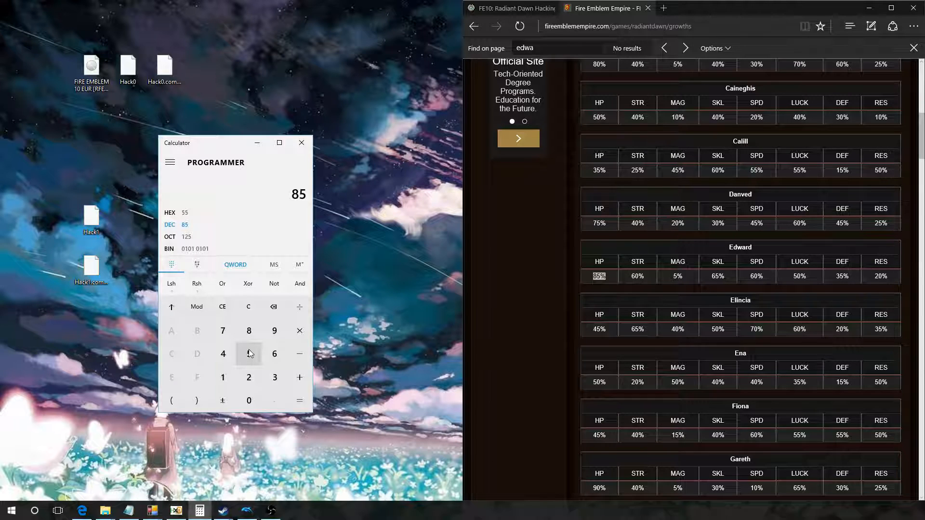
# Step: Check the hex equivalent of decimal 255 in the calculator, and clear the entry
pyautogui.click(222, 307)
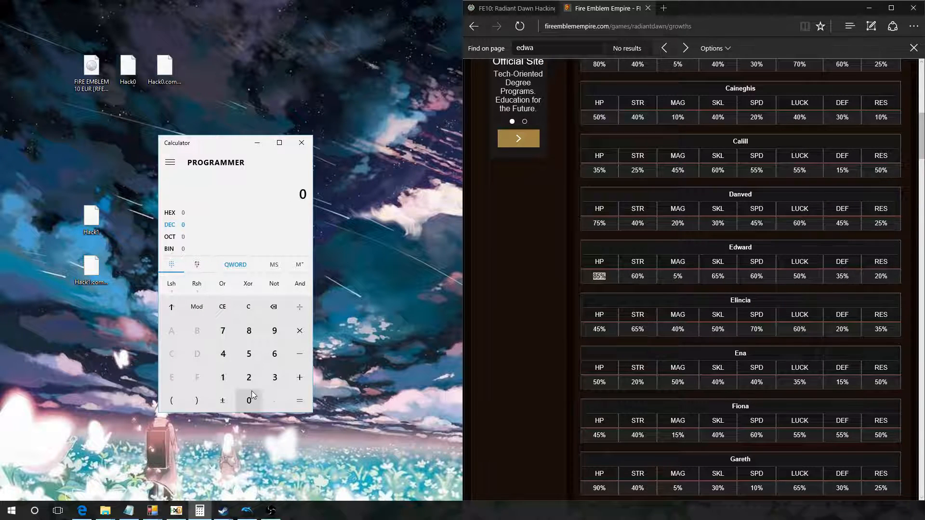
pyautogui.click(248, 377)
pyautogui.click(248, 350)
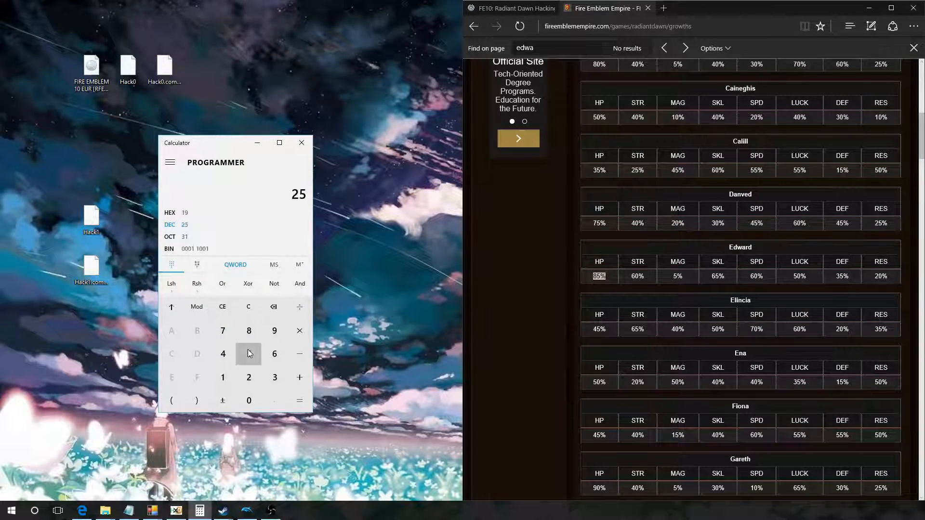
pyautogui.click(249, 353)
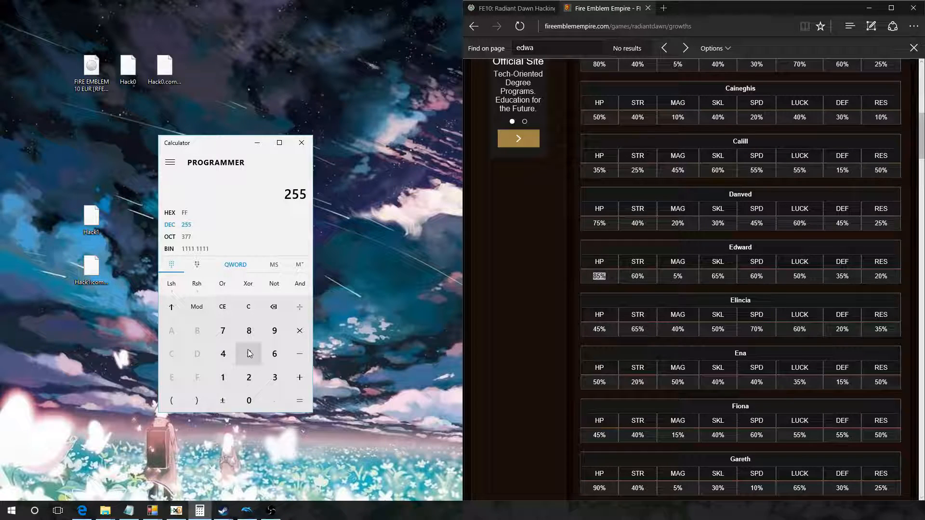
pyautogui.click(219, 312)
# Step: Switch to Notepad, place its window beside the growths page, and examine the second line of hex bytes
pyautogui.click(128, 513)
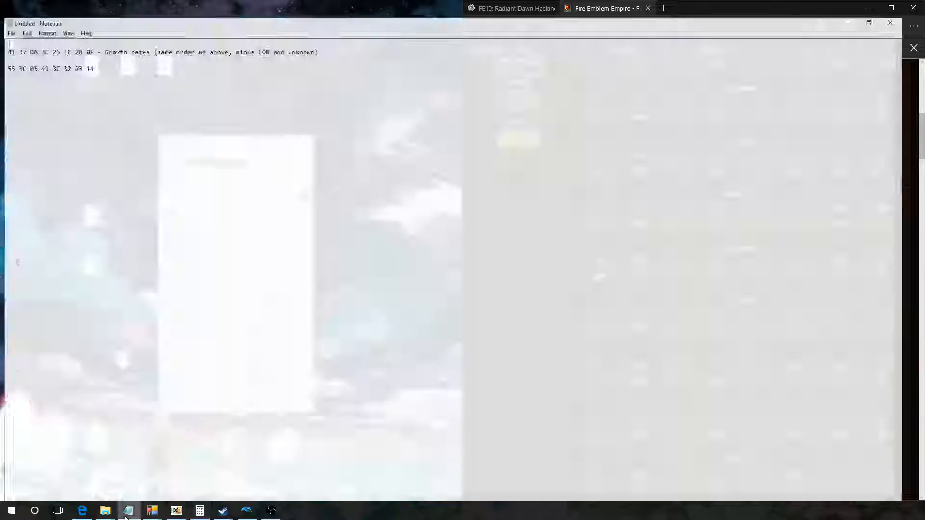
pyautogui.moveTo(301, 4); pyautogui.dragTo(238, 105)
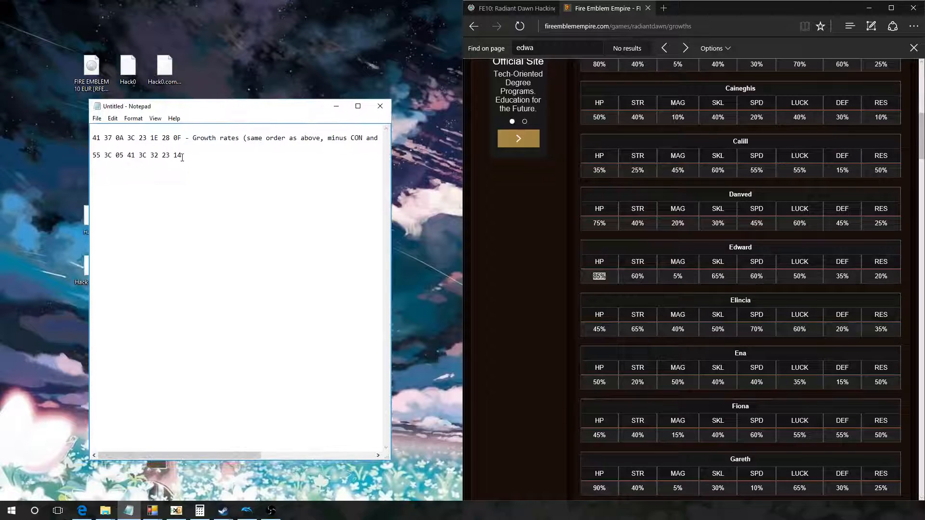
pyautogui.moveTo(182, 156); pyautogui.dragTo(93, 156)
pyautogui.click(117, 156)
# Step: Compare Edward's growth percentages on the web page with the hex bytes noted in Notepad
pyautogui.click(607, 281)
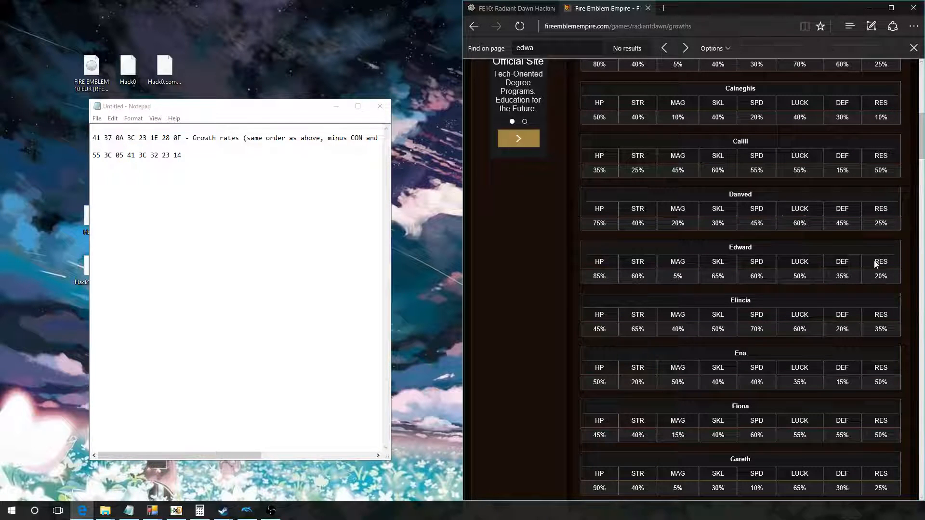
pyautogui.click(90, 517)
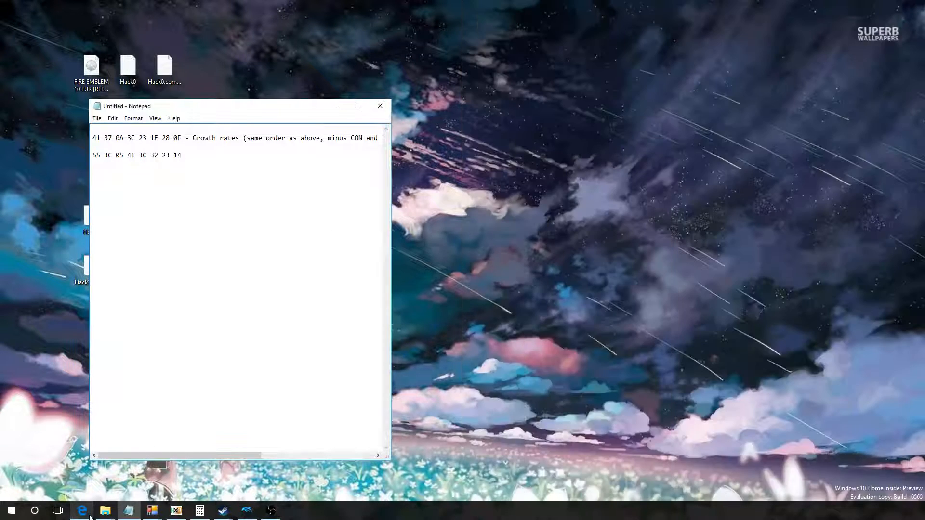
pyautogui.click(84, 513)
pyautogui.click(136, 516)
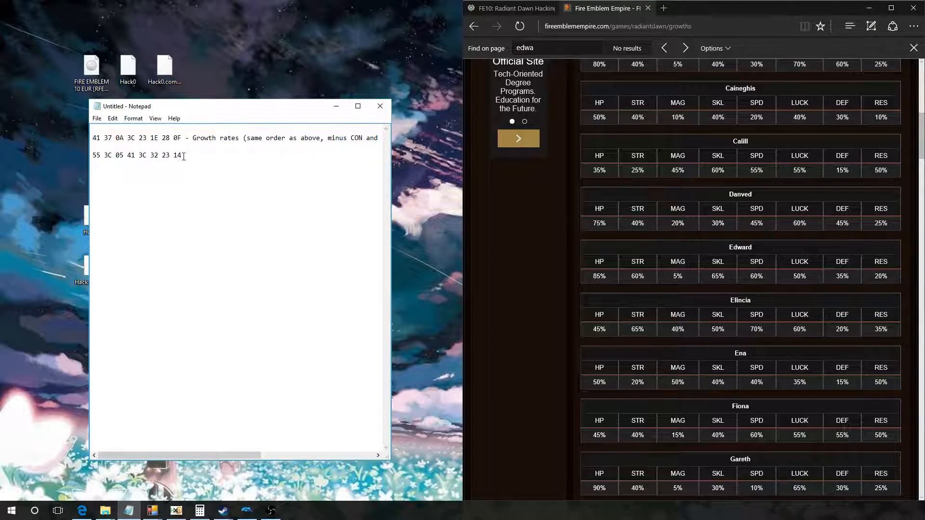
pyautogui.moveTo(184, 156); pyautogui.dragTo(91, 156)
pyautogui.click(94, 156)
# Step: Switch to Calculator, place it between Notepad and the growth table, and check decimal 85 in hex before clearing it
pyautogui.click(199, 510)
pyautogui.moveTo(231, 143); pyautogui.dragTo(696, 295)
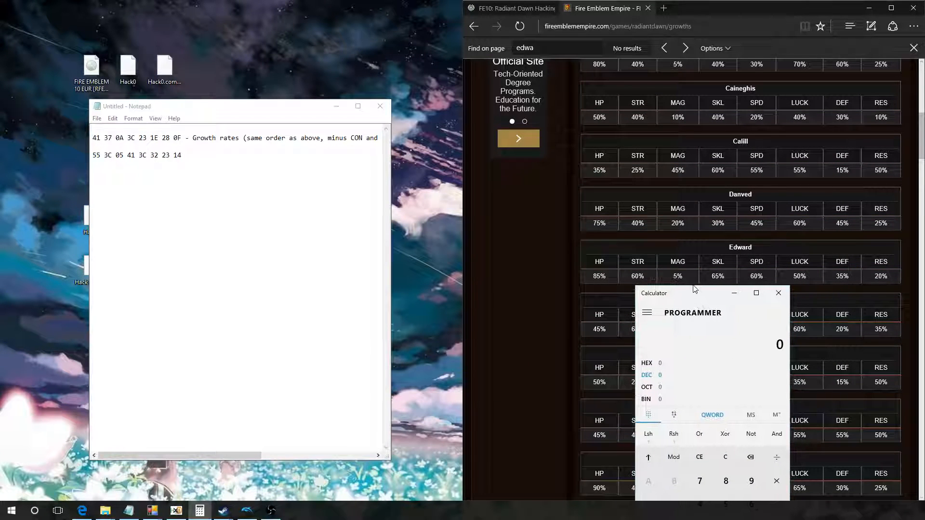
pyautogui.moveTo(634, 289); pyautogui.dragTo(399, 162)
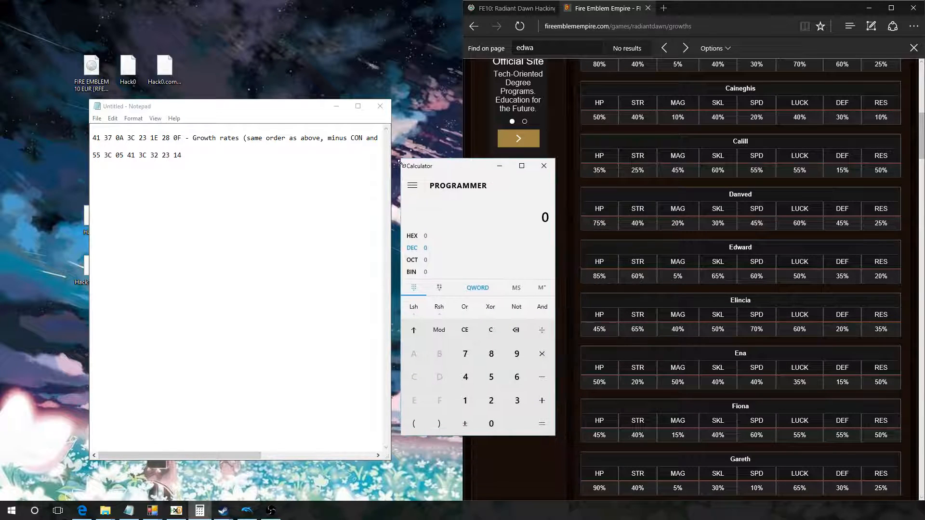
pyautogui.click(490, 355)
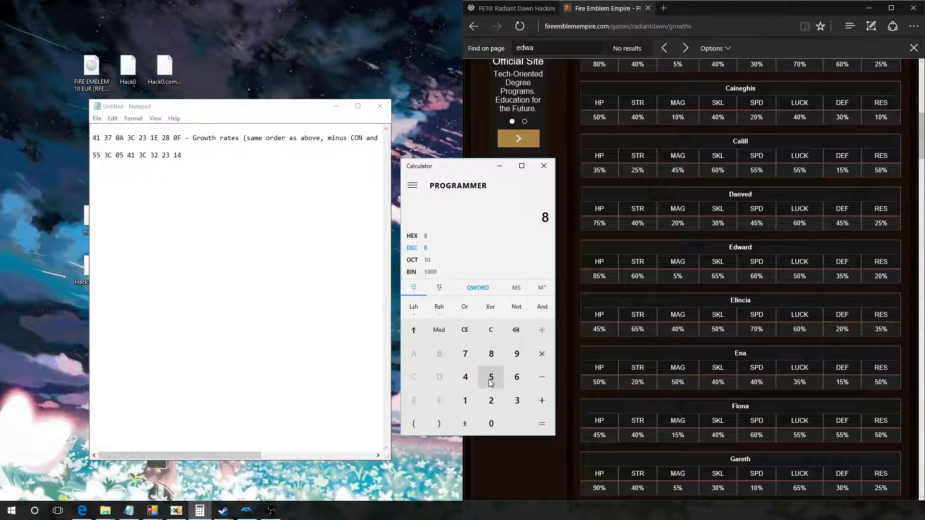
pyautogui.click(491, 377)
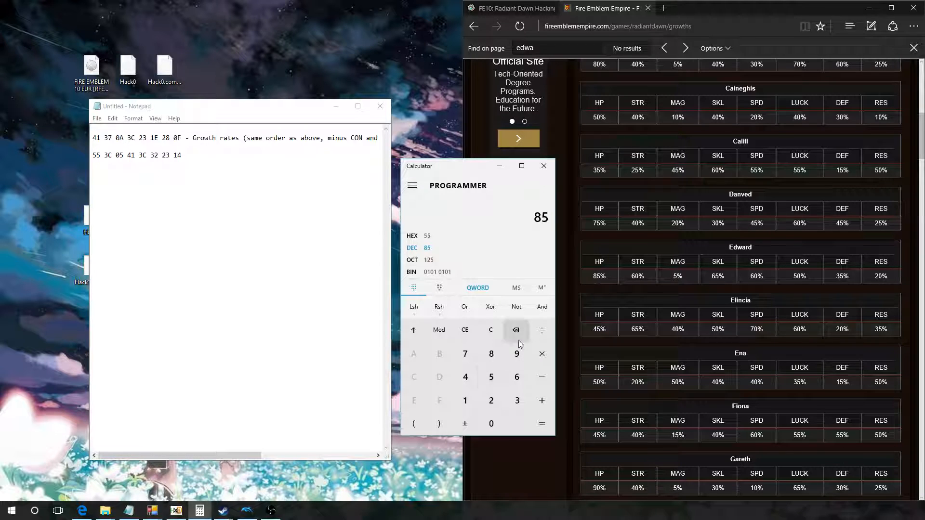
pyautogui.click(464, 331)
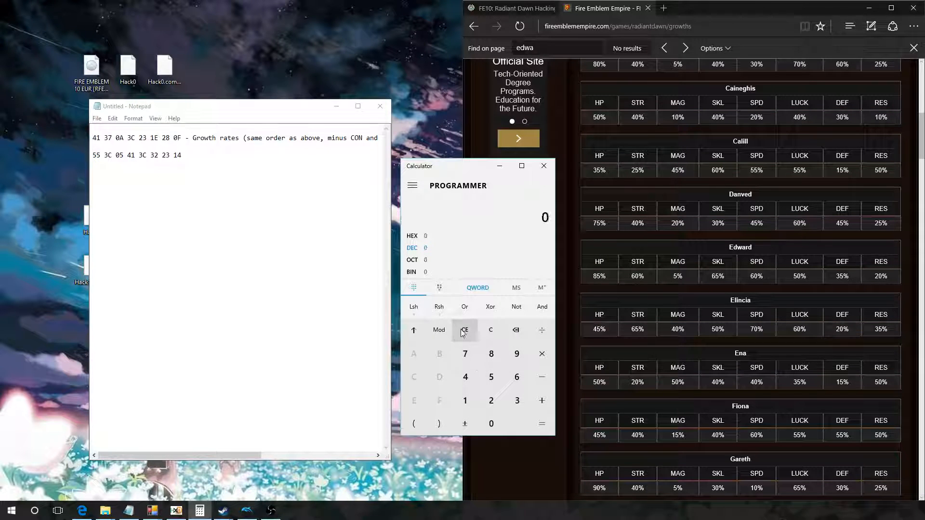
# Step: Set the calculator to hexadecimal input and enter 3C and 41 to check their decimal values
pyautogui.click(419, 236)
pyautogui.click(520, 402)
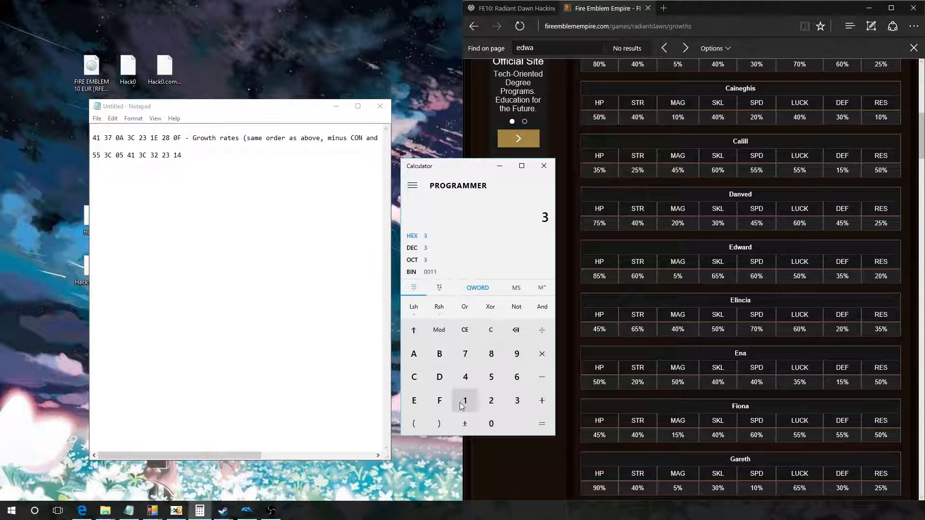
pyautogui.click(416, 380)
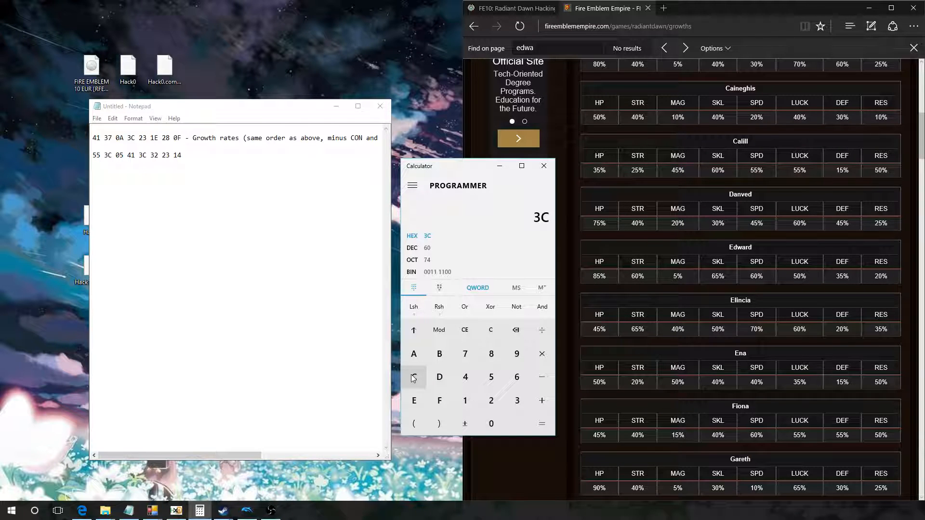
pyautogui.click(465, 330)
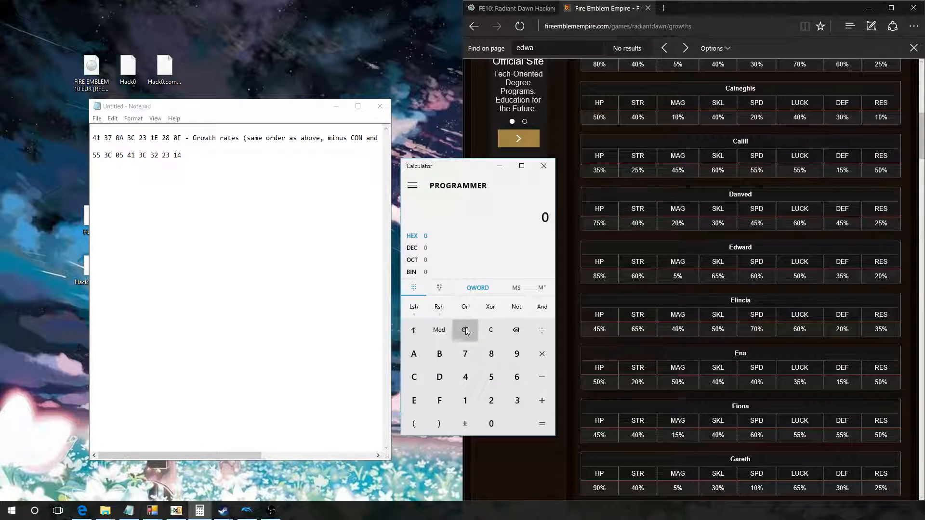
pyautogui.click(465, 377)
pyautogui.click(465, 400)
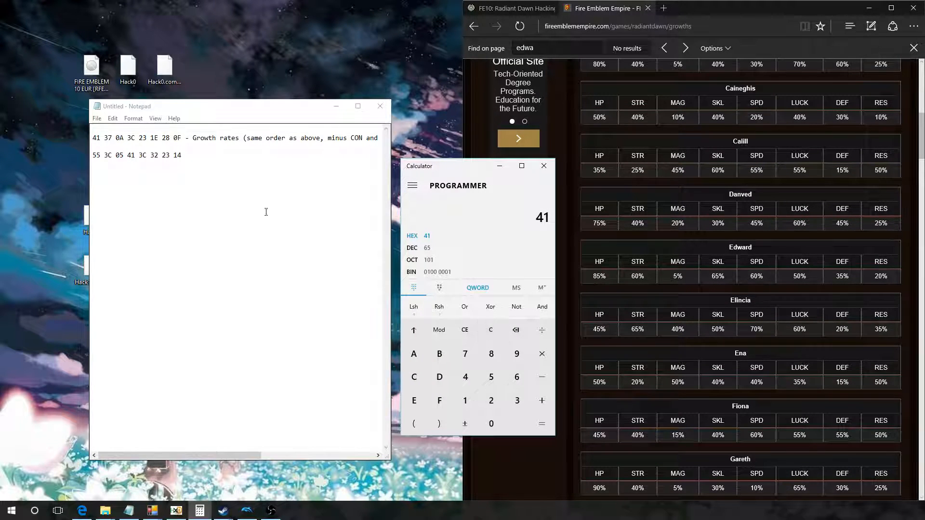
# Step: Copy the hex string 55 3C 05 41 3C 32 23 14 from the Notepad note
pyautogui.moveTo(187, 158); pyautogui.dragTo(93, 155)
pyautogui.moveTo(182, 155); pyautogui.dragTo(92, 155)
pyautogui.rightClick(101, 161)
pyautogui.click(122, 189)
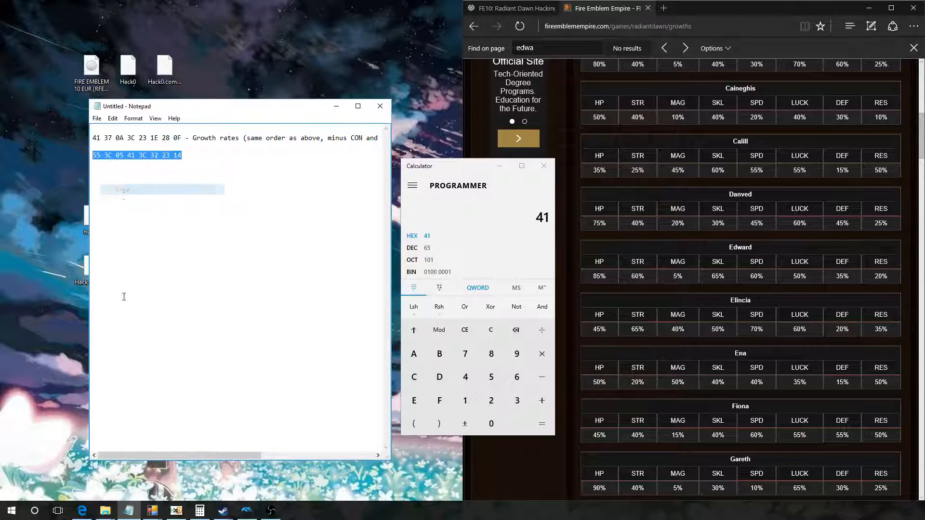
# Step: Switch to HxD and open the Hack1 file from the desktop
pyautogui.click(178, 512)
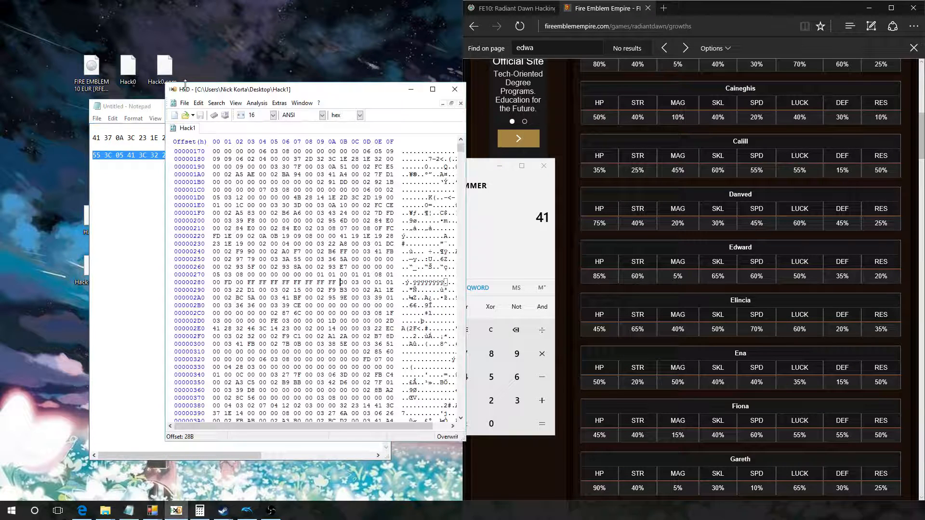
pyautogui.click(185, 103)
pyautogui.click(202, 128)
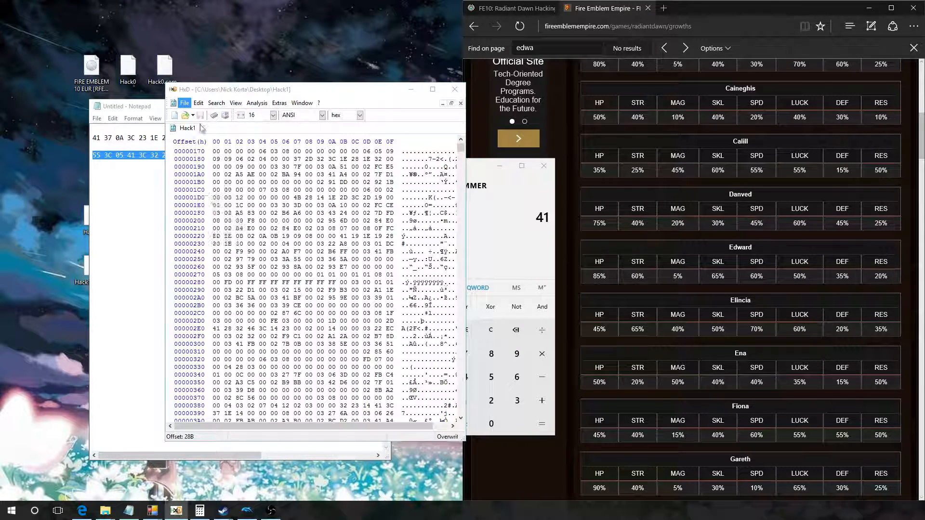
pyautogui.doubleClick(273, 298)
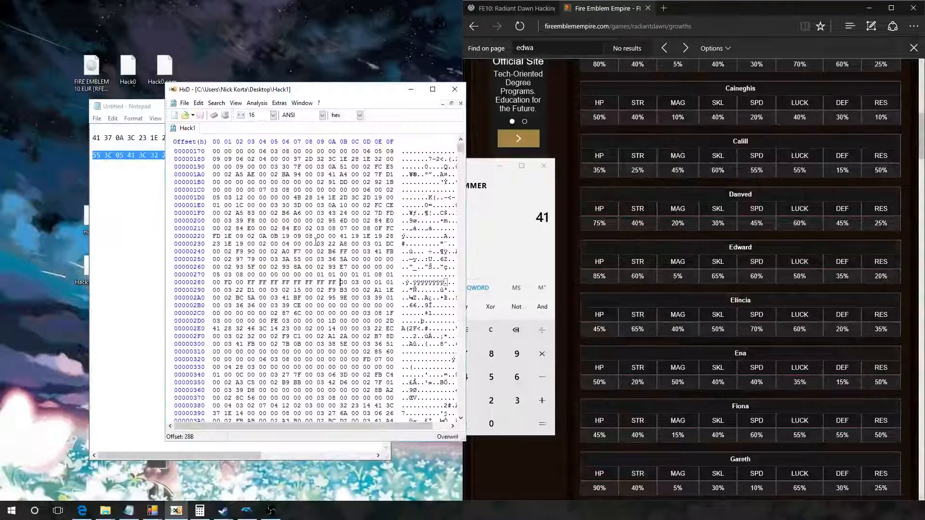
pyautogui.click(331, 282)
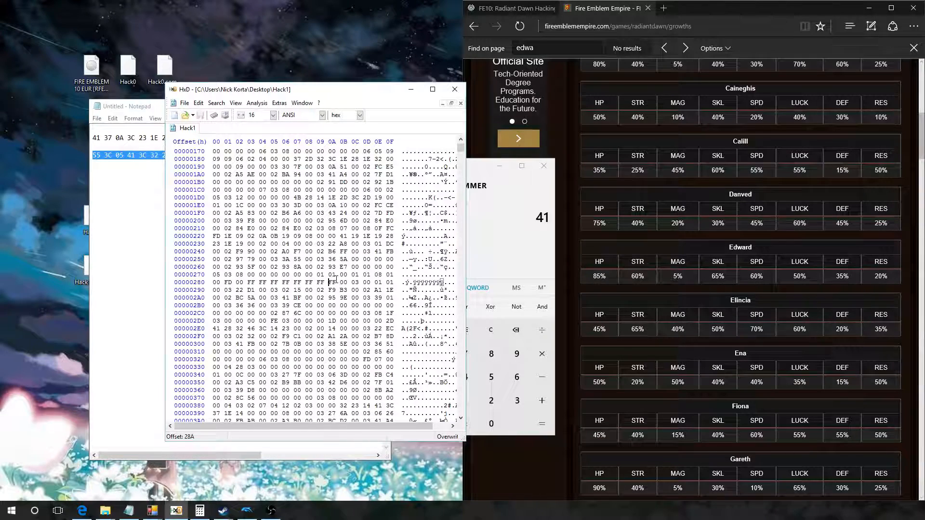
# Step: Open the Hack0 file from the desktop in the hex editor
pyautogui.click(183, 103)
pyautogui.click(199, 124)
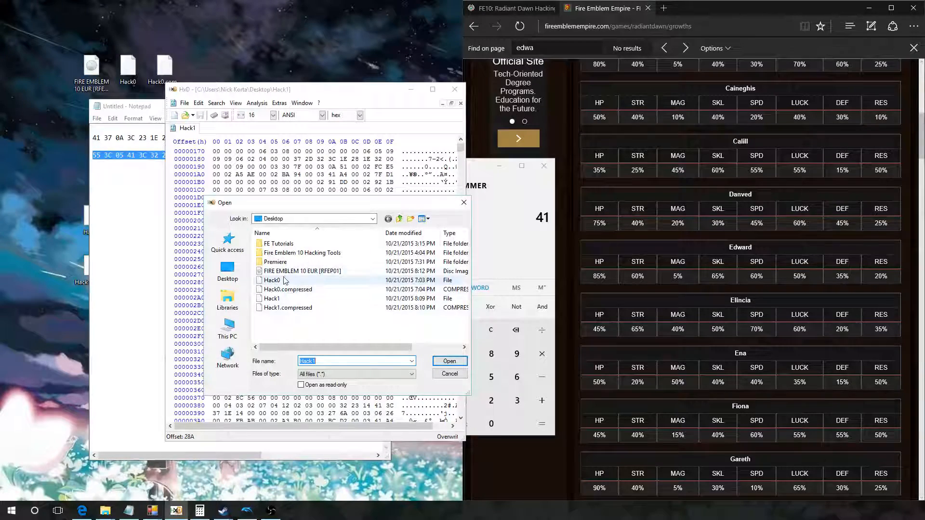
pyautogui.doubleClick(280, 279)
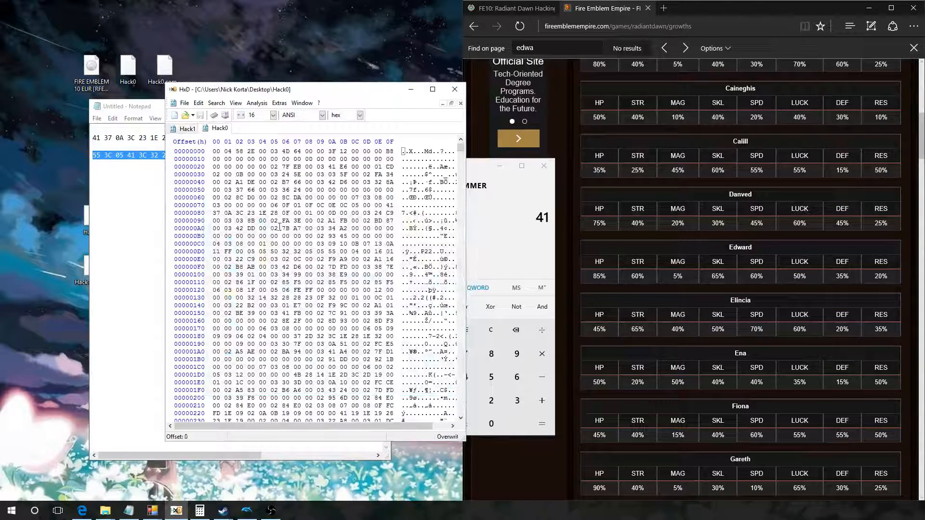
# Step: Switch to Notepad and copy the hex string 55 3C 05 41 3C 32 23 14 again
pyautogui.click(128, 181)
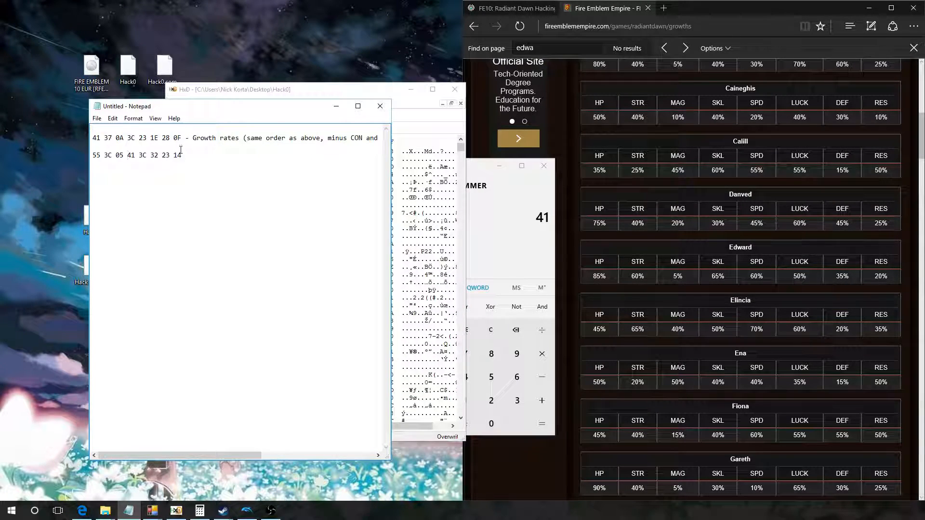
pyautogui.moveTo(181, 150); pyautogui.dragTo(86, 156)
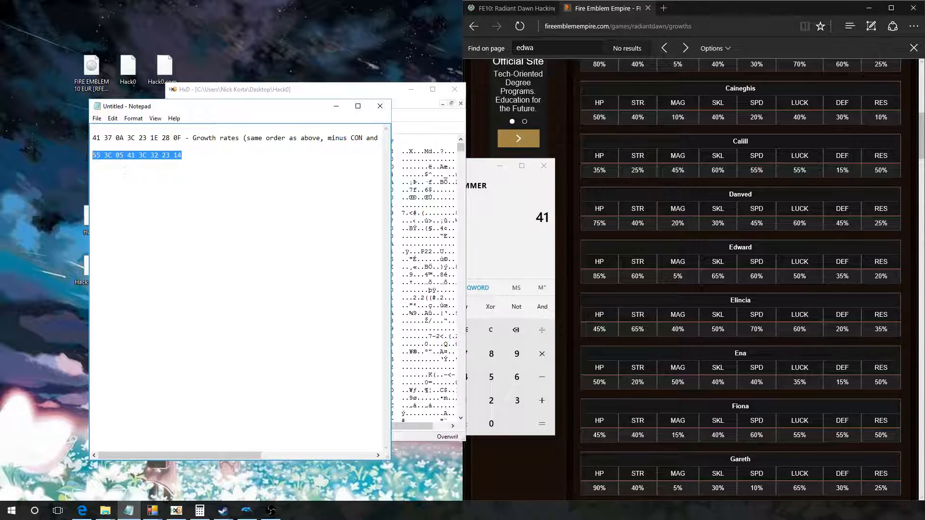
pyautogui.rightClick(101, 155)
pyautogui.click(116, 184)
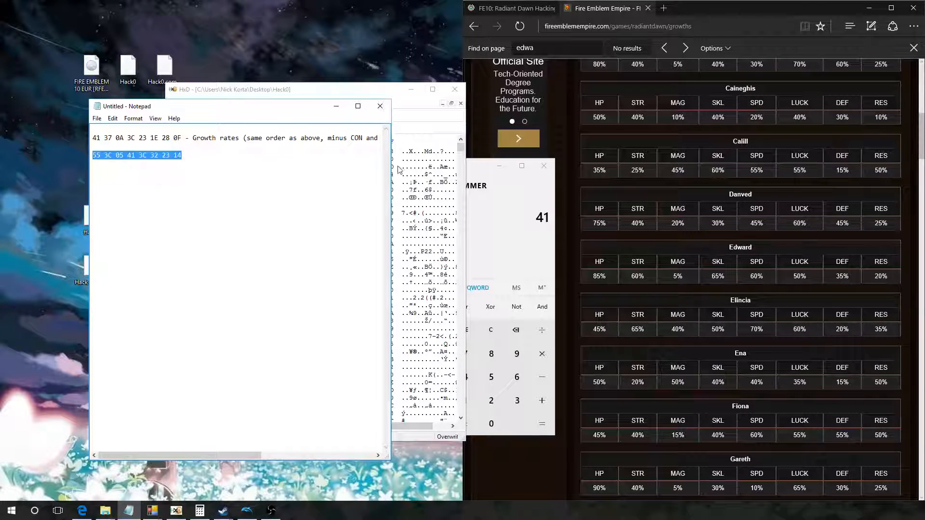
# Step: Return to HxD and close the Hack1 file, keeping only Hack0 open
pyautogui.click(411, 90)
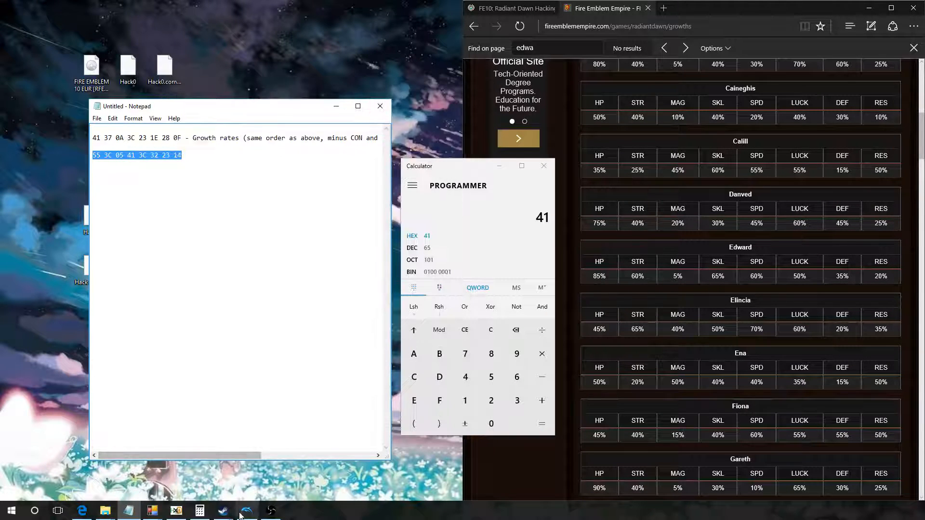
pyautogui.click(176, 511)
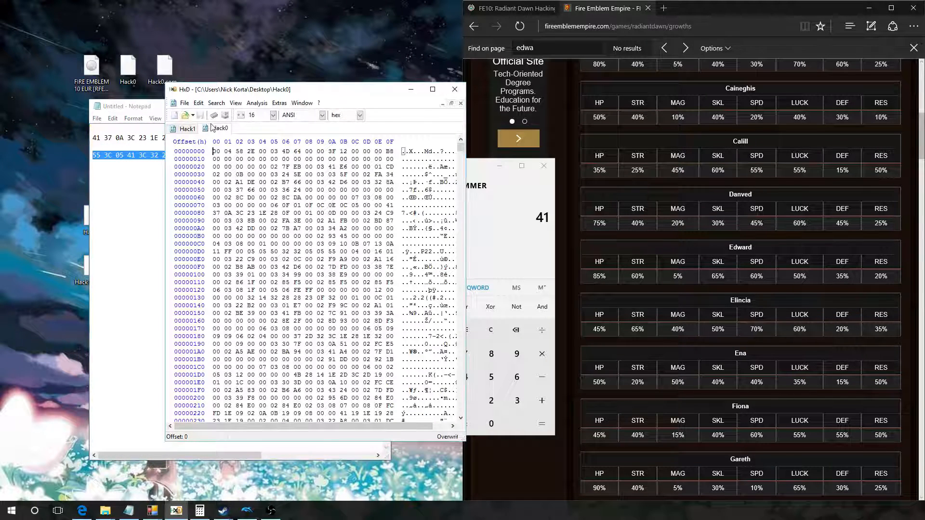
pyautogui.middleClick(188, 131)
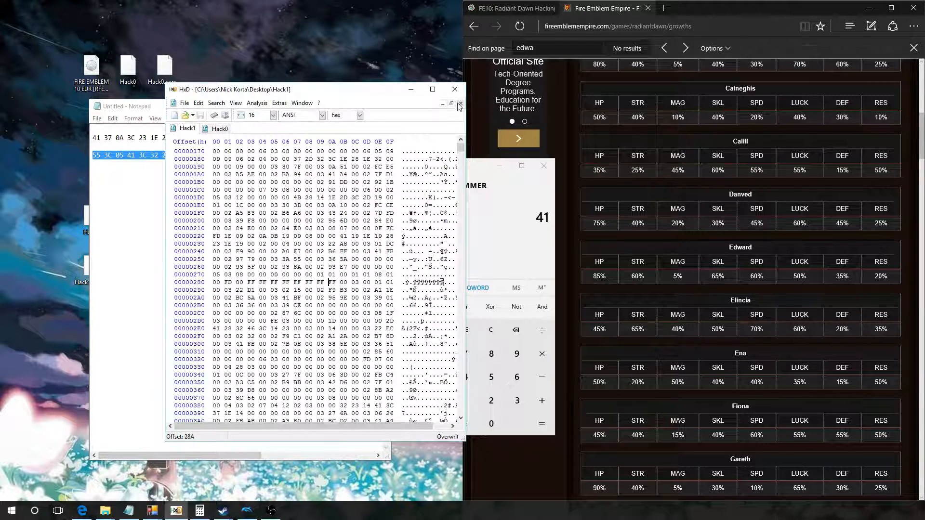
pyautogui.click(184, 103)
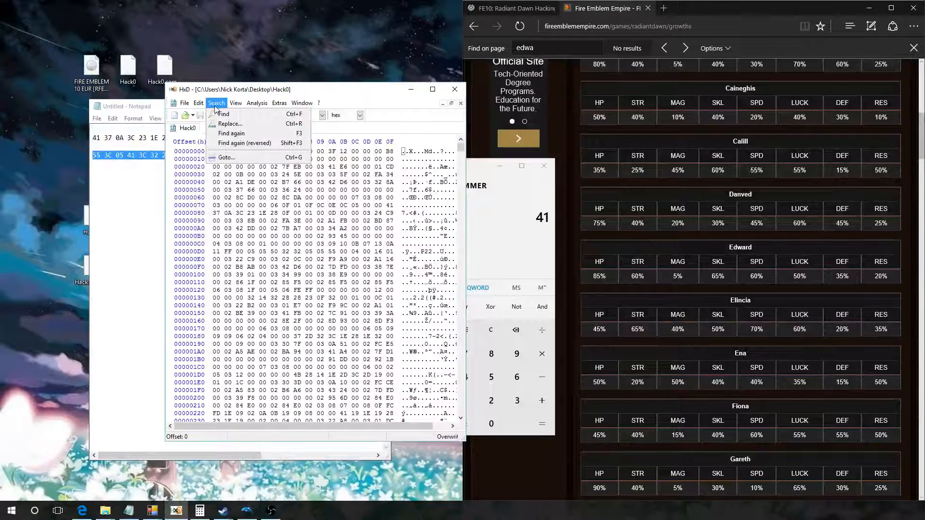
# Step: Search Hack0 for the hex values 55 3C 05 41 3C 32 23 14 in all directions
pyautogui.click(219, 116)
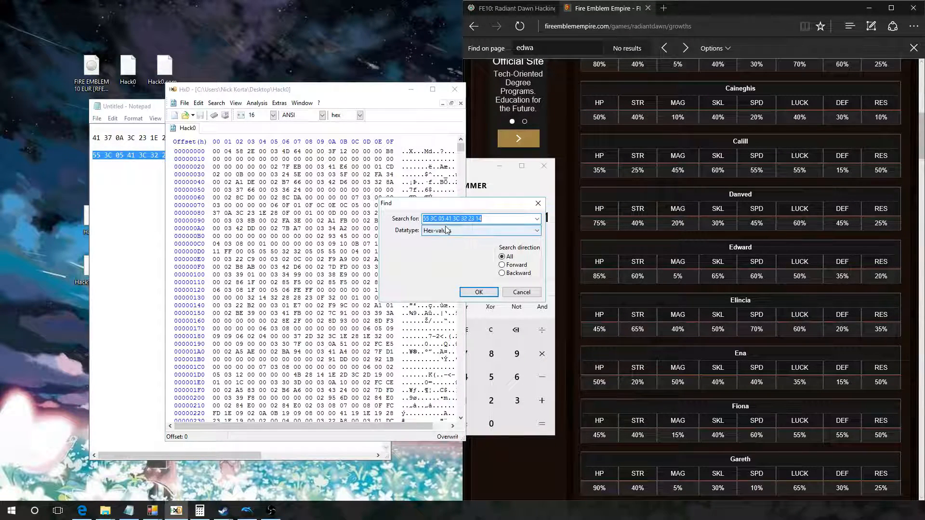
pyautogui.hotkey('ctrl', 'v')
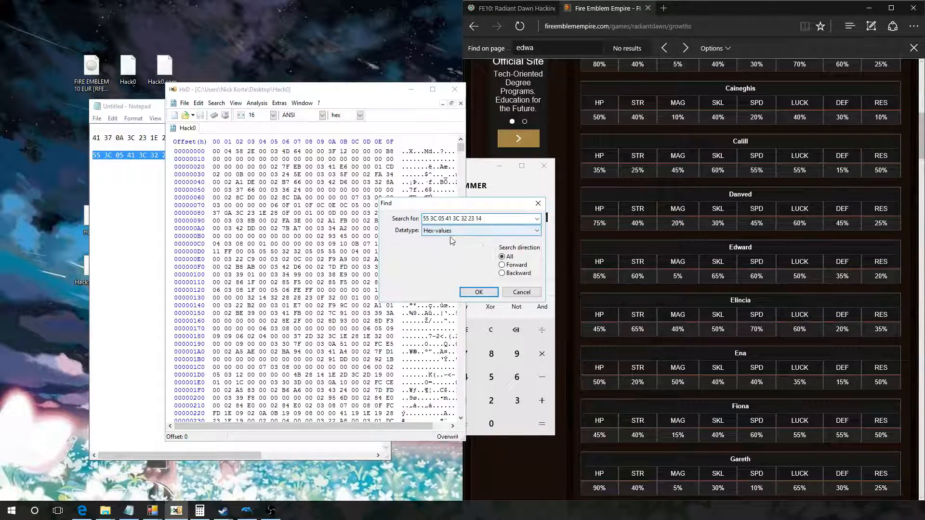
pyautogui.click(477, 292)
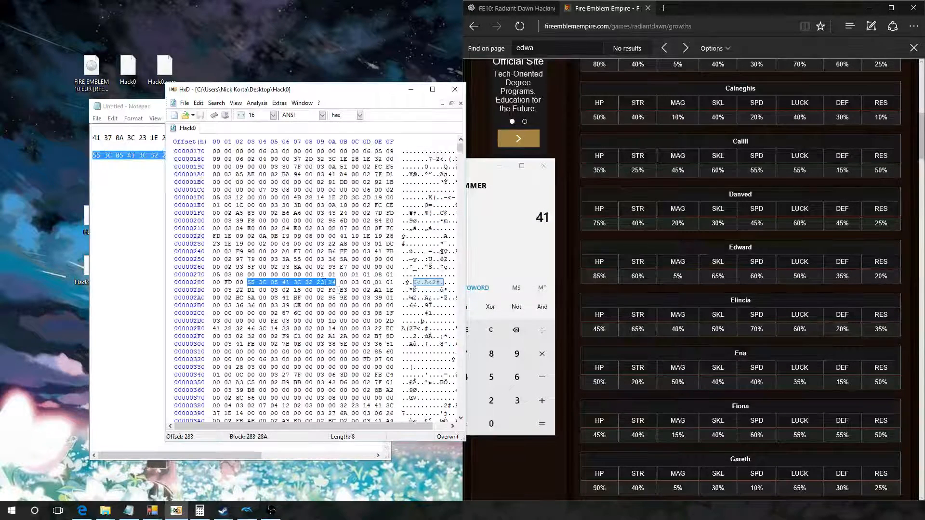
# Step: Overwrite the eight growth-rate bytes found at offset 283 with FF each
pyautogui.click(251, 284)
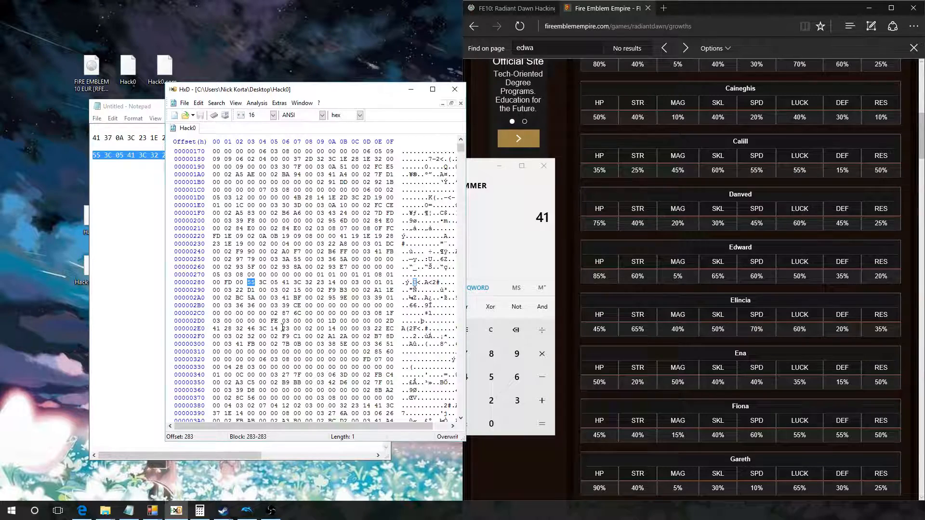
pyautogui.write('FF FF ')
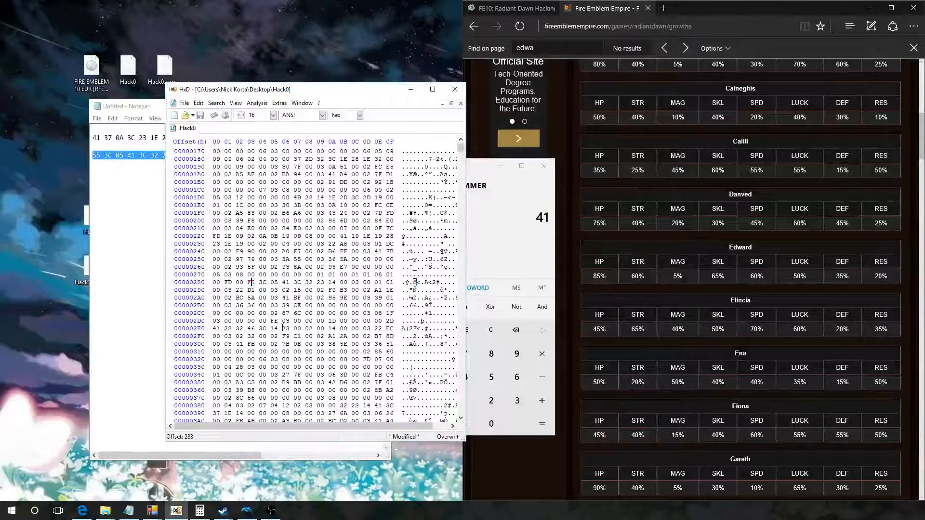
pyautogui.write('FF FF ')
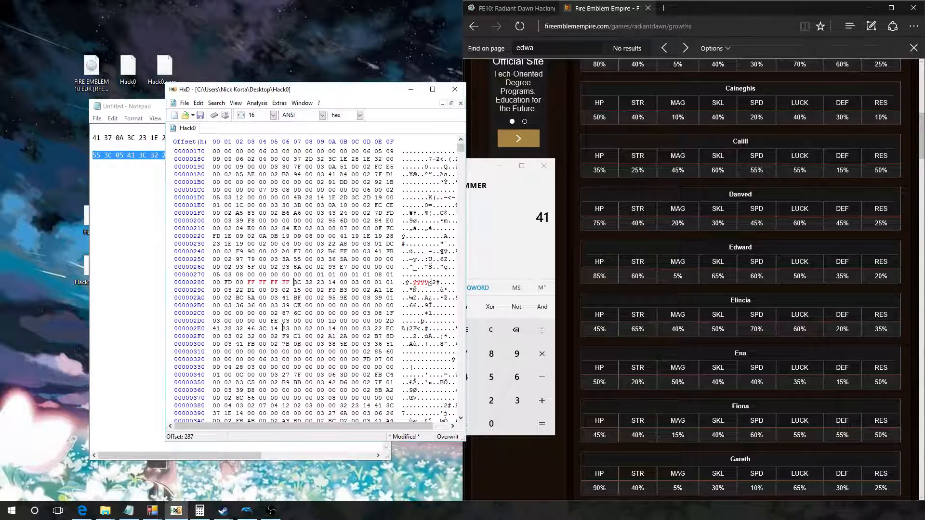
pyautogui.write('FF FF FF FF')
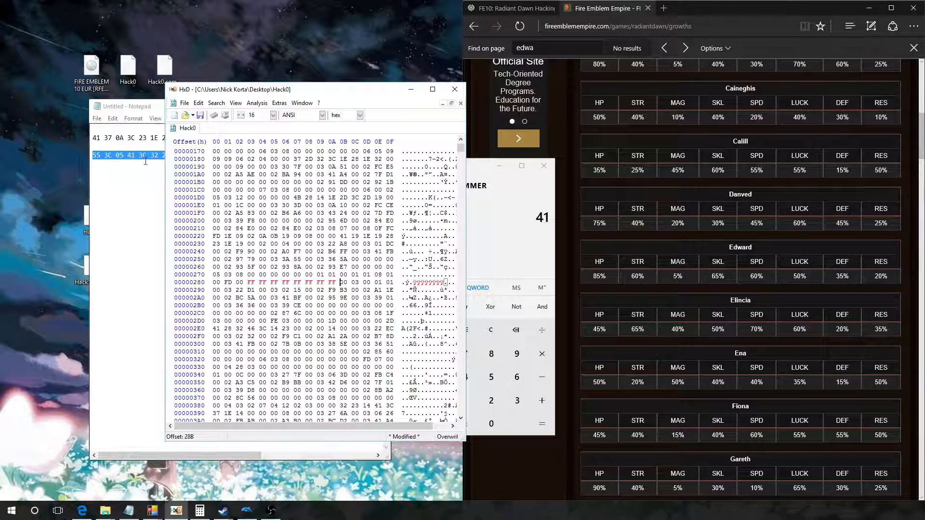
pyautogui.click(184, 103)
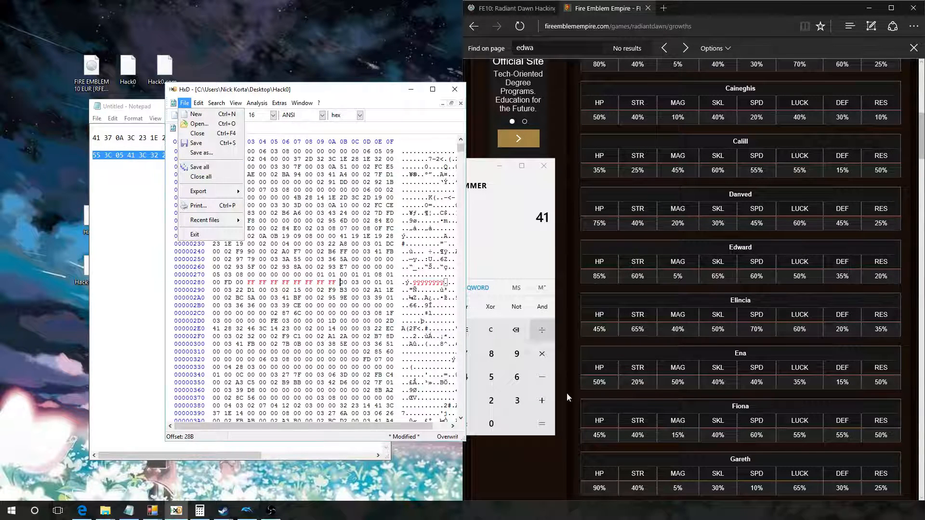
pyautogui.click(193, 167)
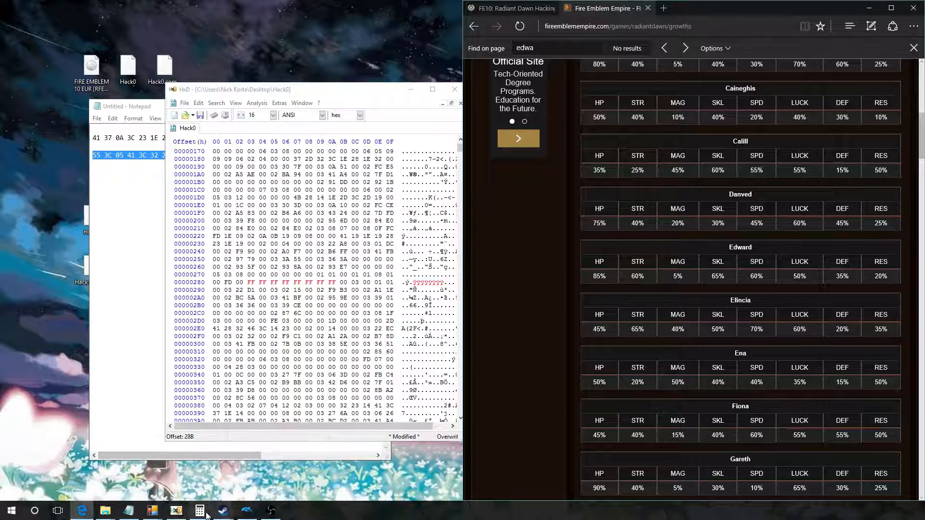
# Step: Switch to Notepad and add the lines 100, 1+ and 50 below the hex string
pyautogui.click(128, 510)
pyautogui.click(202, 260)
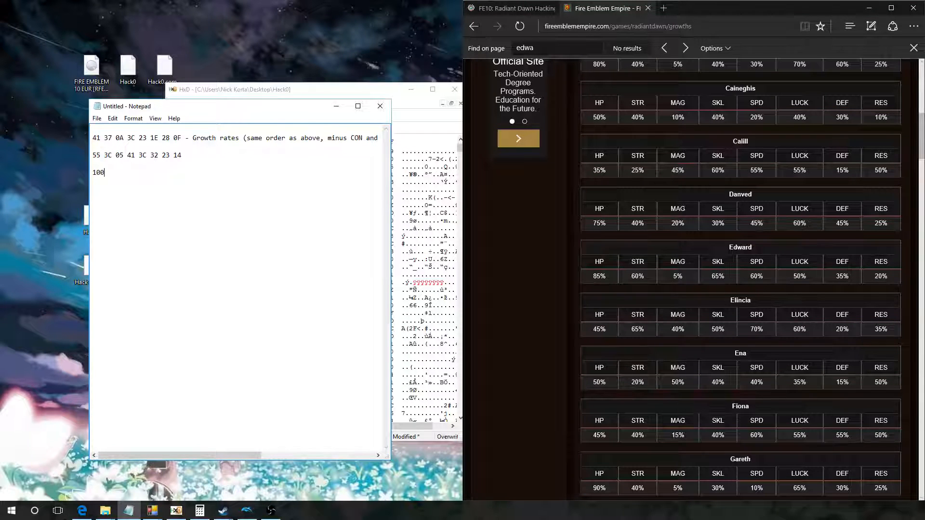
pyautogui.write('100')
pyautogui.press('Return')
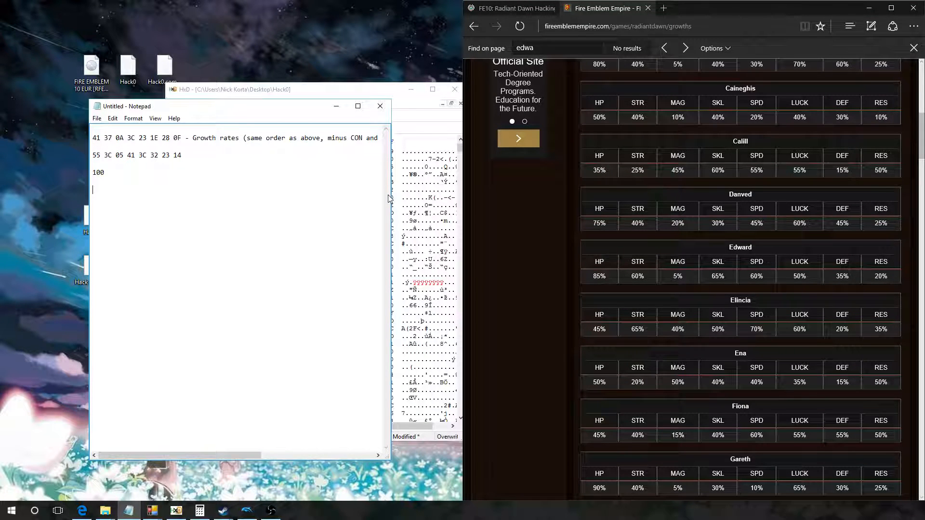
pyautogui.write('1+')
pyautogui.press('Return')
pyautogui.write('5')
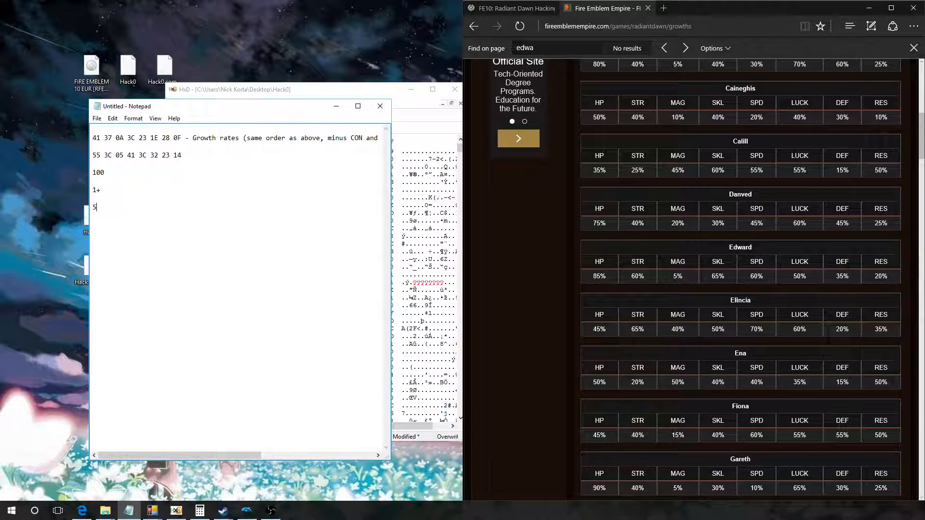
pyautogui.write('0')
# Step: Add the lines 50%, 150 and "100% + 50% second stat increase" to the note
pyautogui.press('Return')
pyautogui.press('Return')
pyautogui.write('50%')
pyautogui.write('0')
pyautogui.write('100')
pyautogui.write('% + 5')
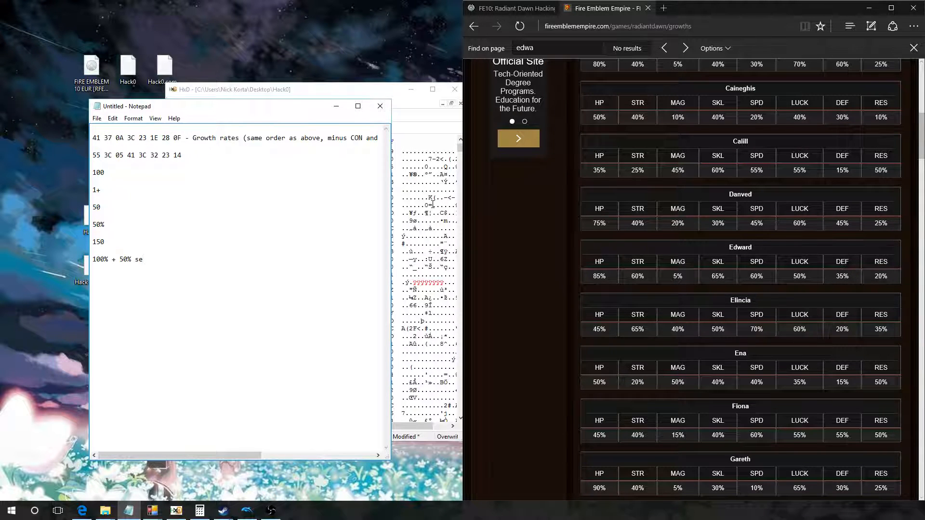
pyautogui.write('d stat increase')
# Step: Point out the 150 and 50% values, and add the line "255 2stats increase" at the end of the note
pyautogui.click(97, 241)
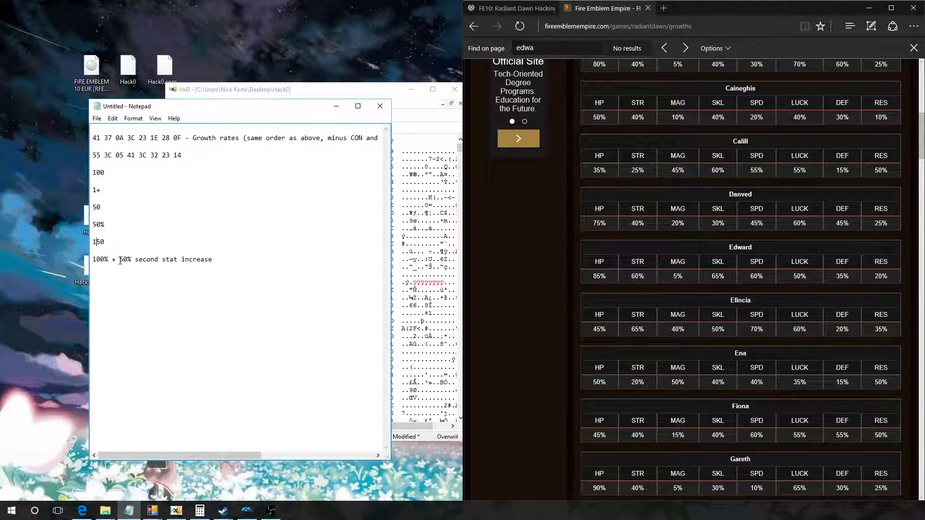
pyautogui.moveTo(120, 261); pyautogui.dragTo(129, 260)
pyautogui.click(103, 243)
pyautogui.press('Return')
pyautogui.press('Return')
pyautogui.write('s55')
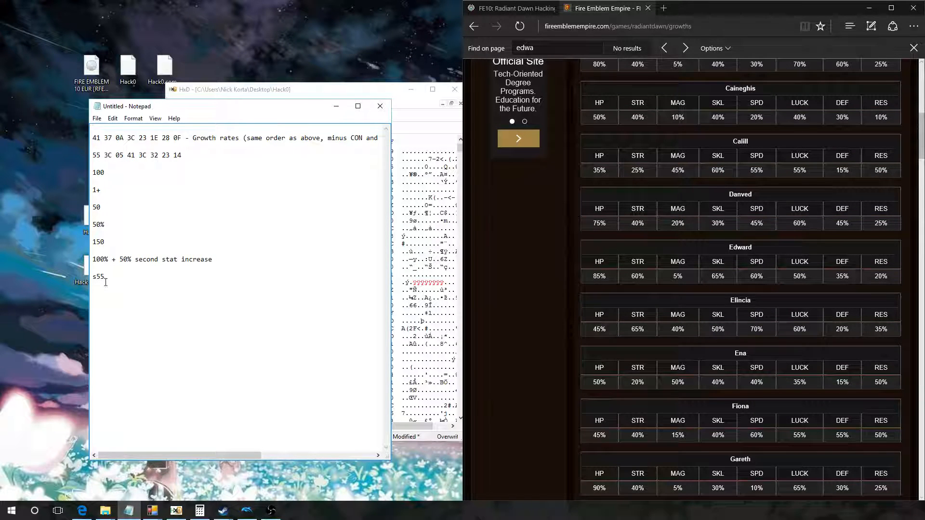
pyautogui.moveTo(108, 278); pyautogui.dragTo(91, 278)
pyautogui.write('255 2stats increase')
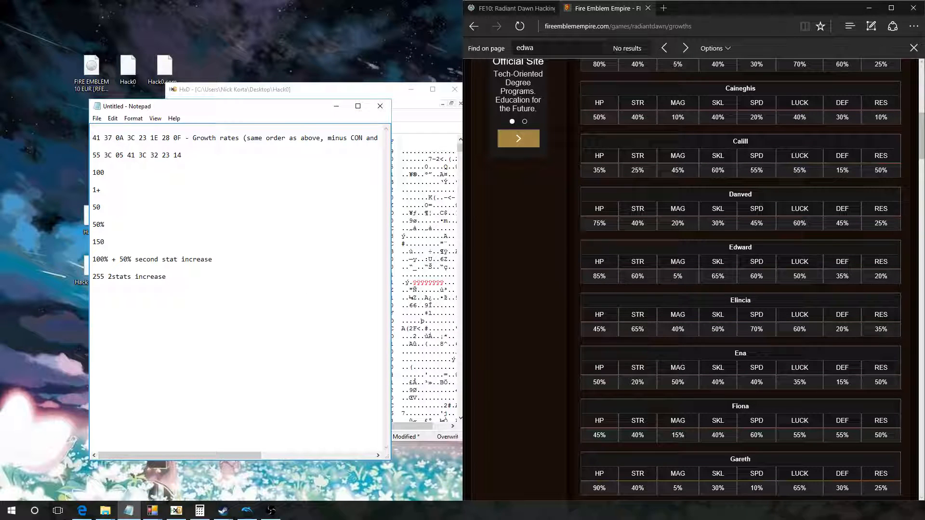
# Step: Extend the 255 line with "(100%) + 55%" and highlight the 55% part
pyautogui.press('BackSpace')
pyautogui.write('(100%^')
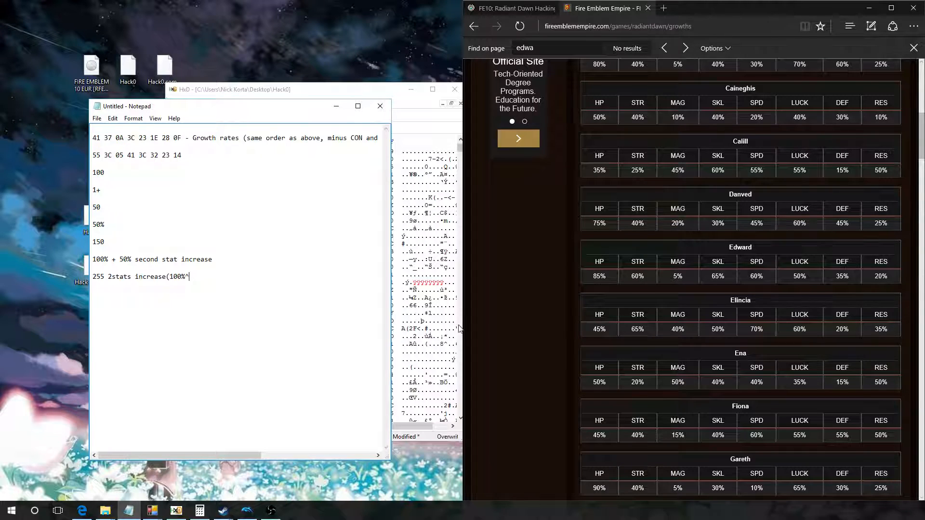
pyautogui.write(') ')
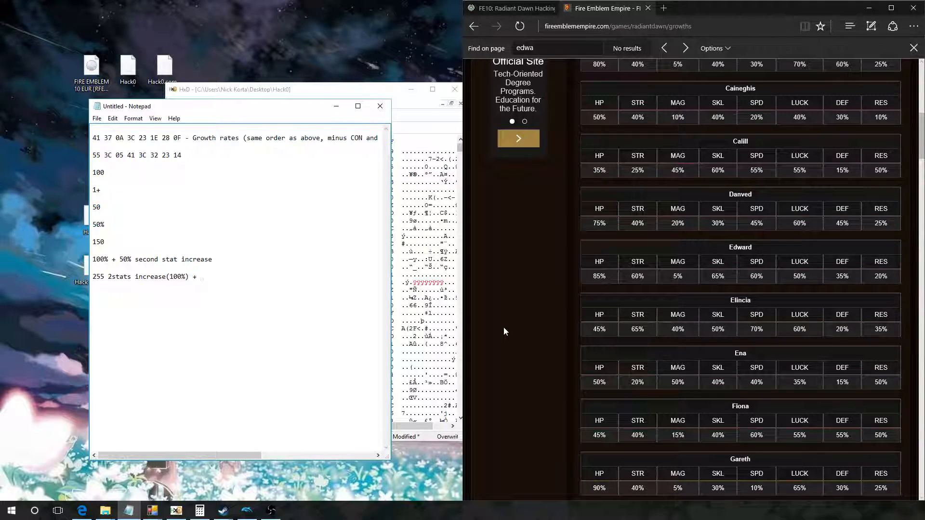
pyautogui.write('+ 55%')
pyautogui.moveTo(200, 276); pyautogui.dragTo(210, 276)
# Step: Save the edited Hack0 data as Hack1 on the desktop, replacing the existing file, and close the hex editor
pyautogui.click(337, 107)
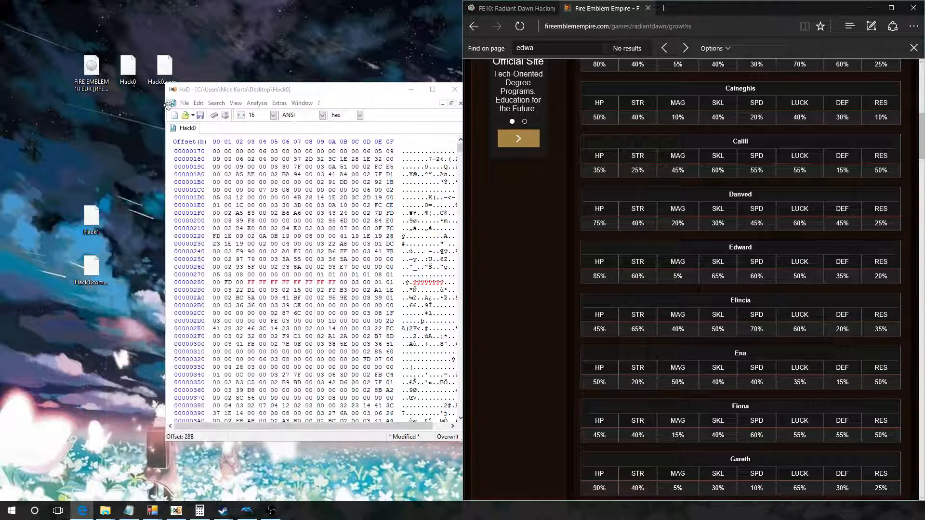
pyautogui.click(184, 102)
pyautogui.click(207, 152)
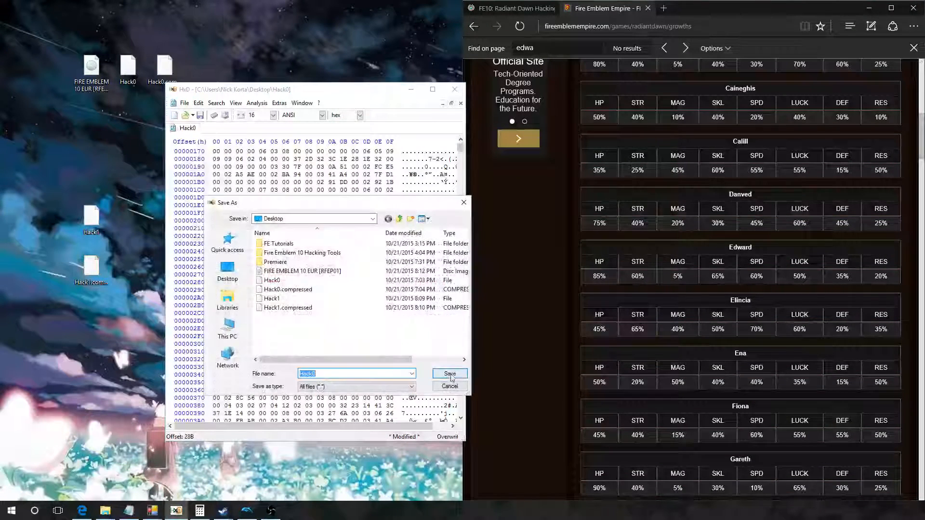
pyautogui.doubleClick(272, 298)
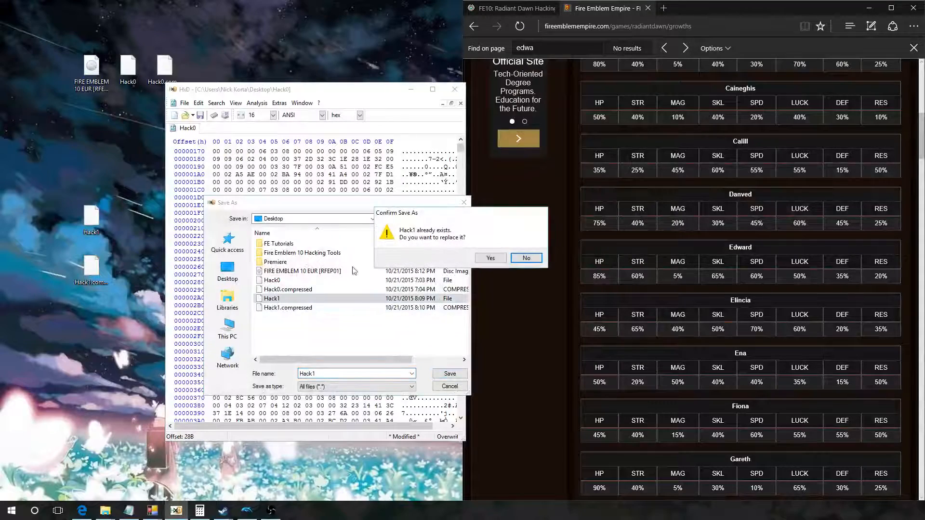
pyautogui.click(490, 258)
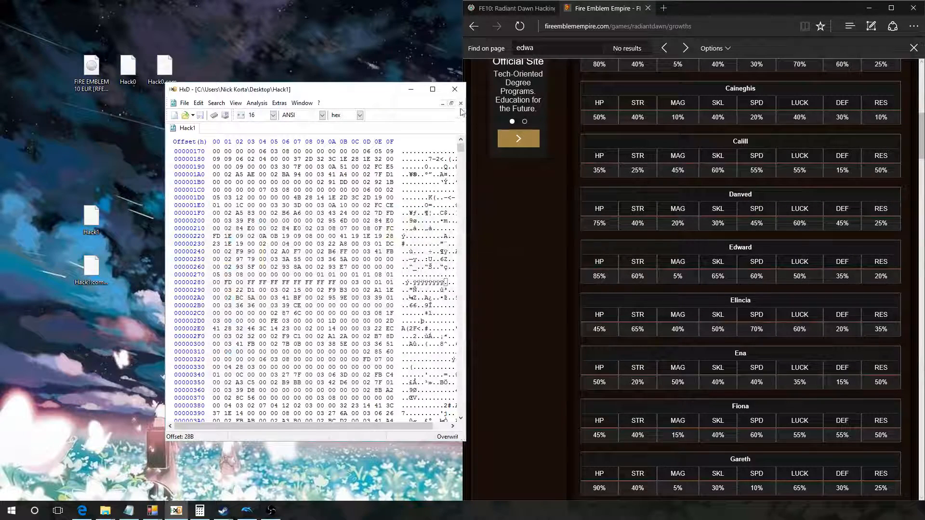
pyautogui.click(454, 89)
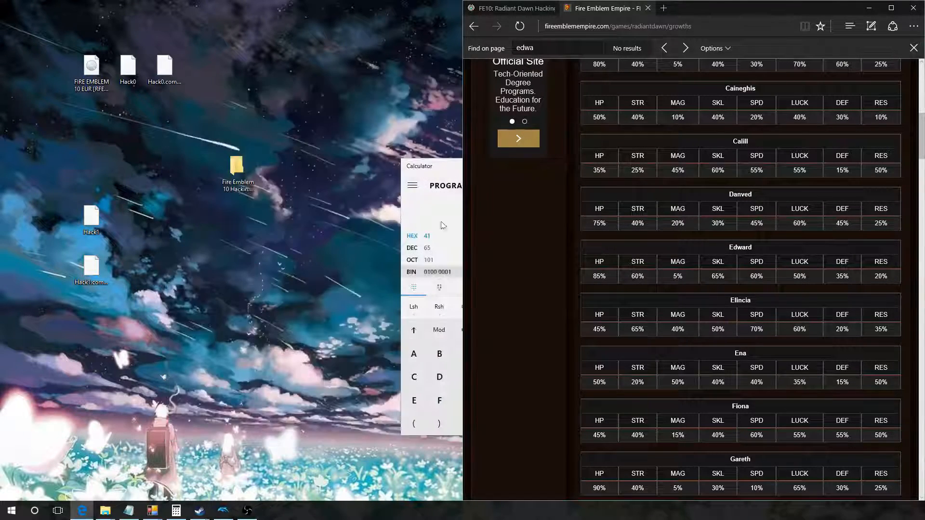
# Step: Delete the old Hack1.compressed file from the desktop
pyautogui.click(91, 273)
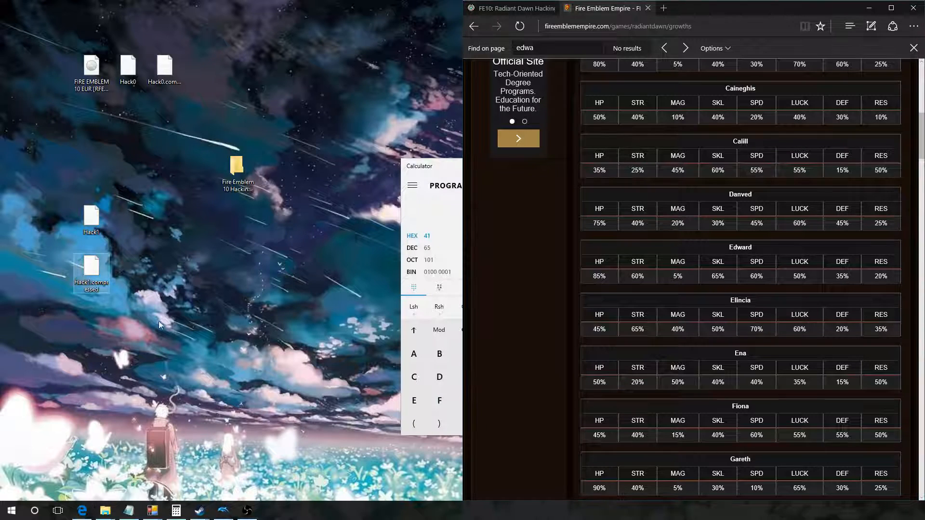
pyautogui.rightClick(92, 273)
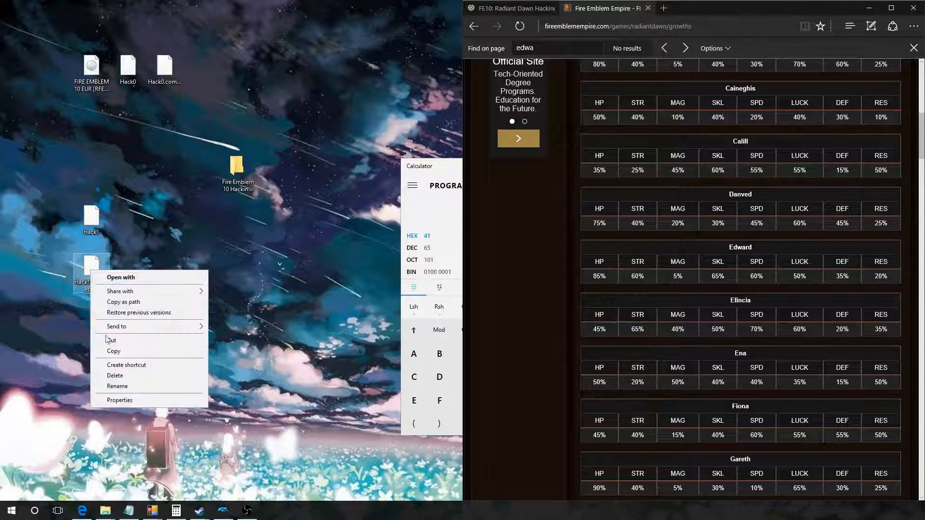
pyautogui.click(118, 375)
pyautogui.click(498, 295)
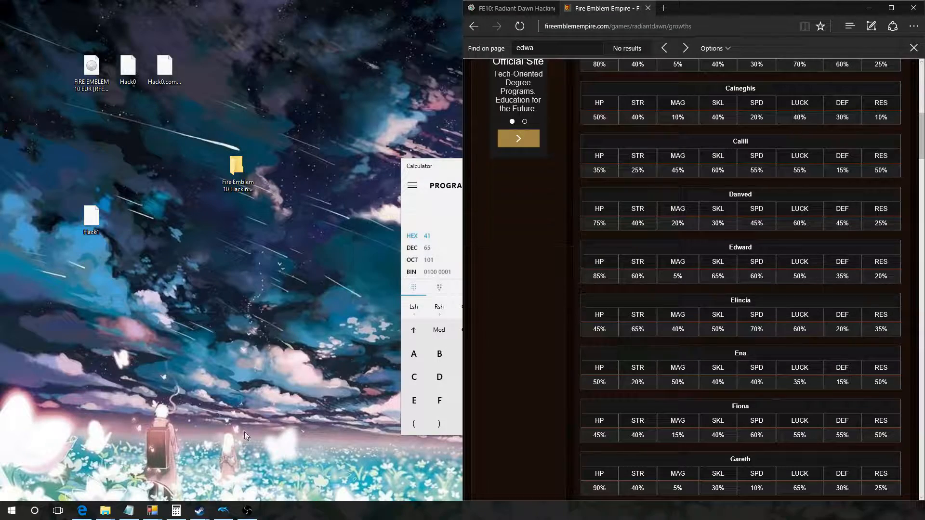
# Step: Launch BatchLZ77 from the CompressorTool folder inside Fire Emblem 10 Hacking Tools
pyautogui.click(128, 510)
pyautogui.moveTo(110, 515)
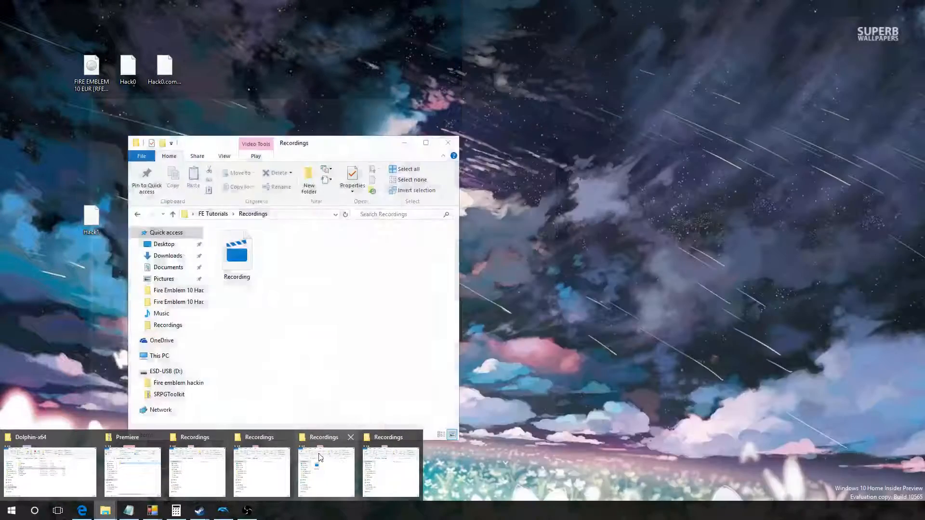
pyautogui.click(50, 462)
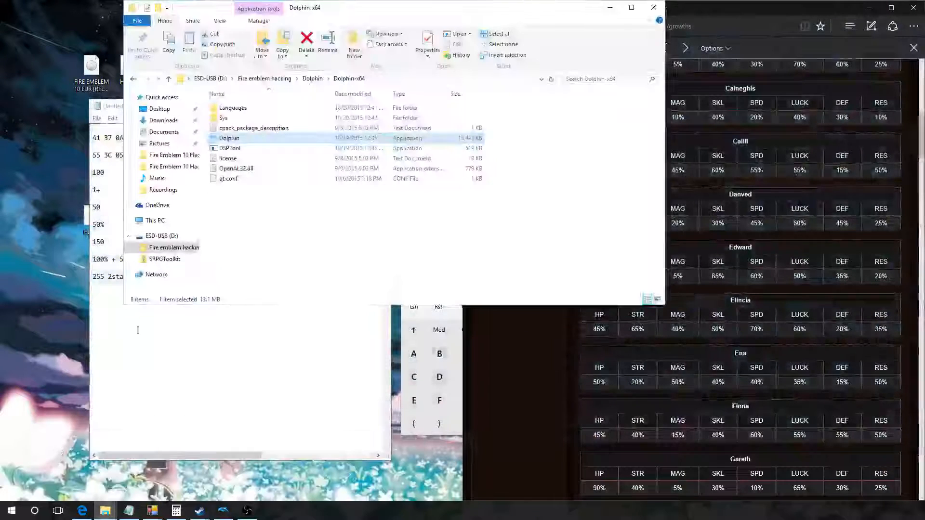
pyautogui.click(188, 167)
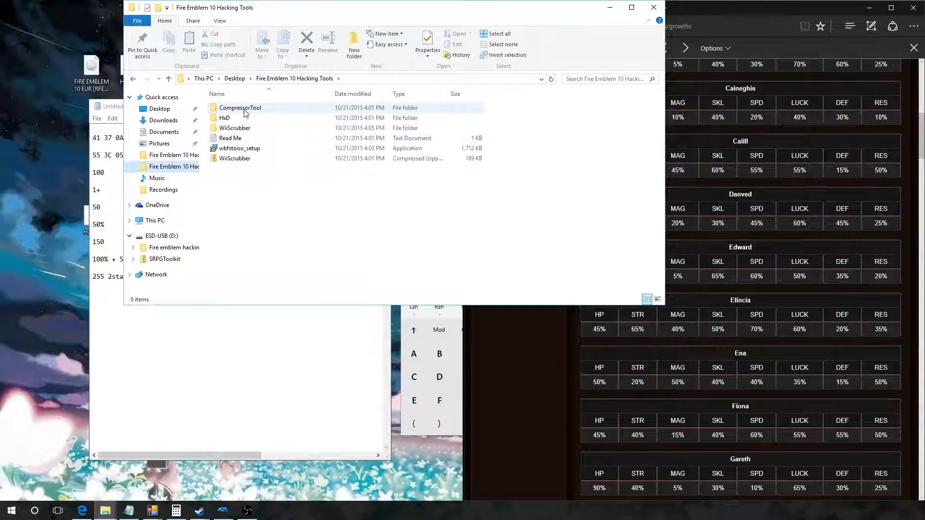
pyautogui.doubleClick(244, 110)
pyautogui.doubleClick(244, 108)
pyautogui.click(244, 109)
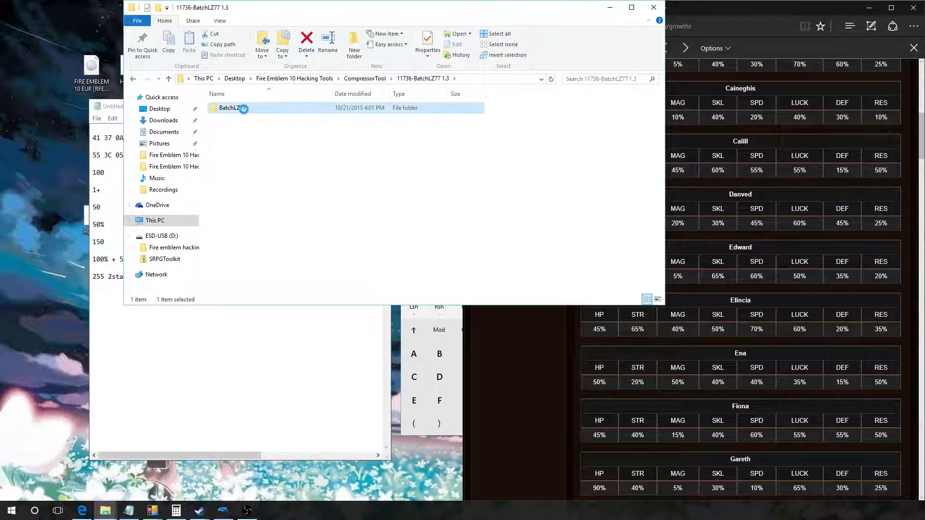
pyautogui.doubleClick(243, 109)
pyautogui.doubleClick(244, 108)
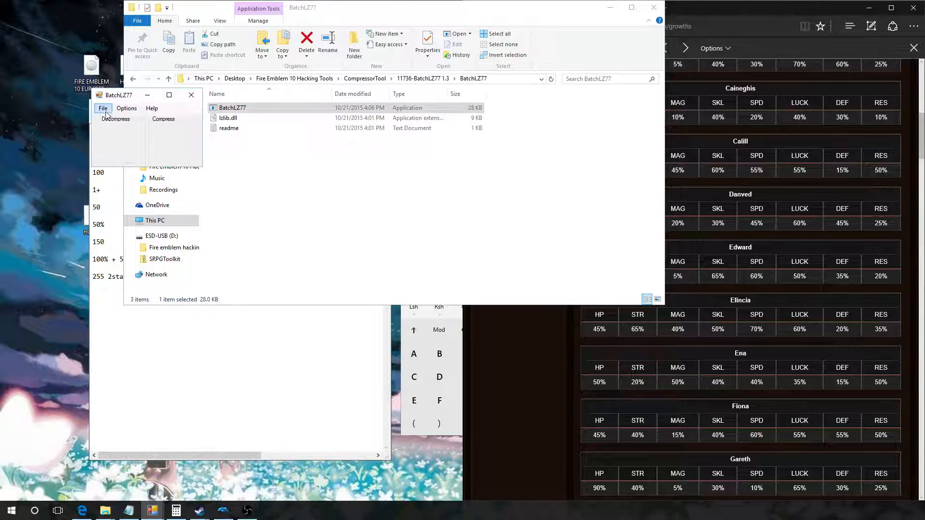
# Step: Compress the Hack1 file from the desktop with BatchLZ77
pyautogui.click(103, 108)
pyautogui.click(123, 128)
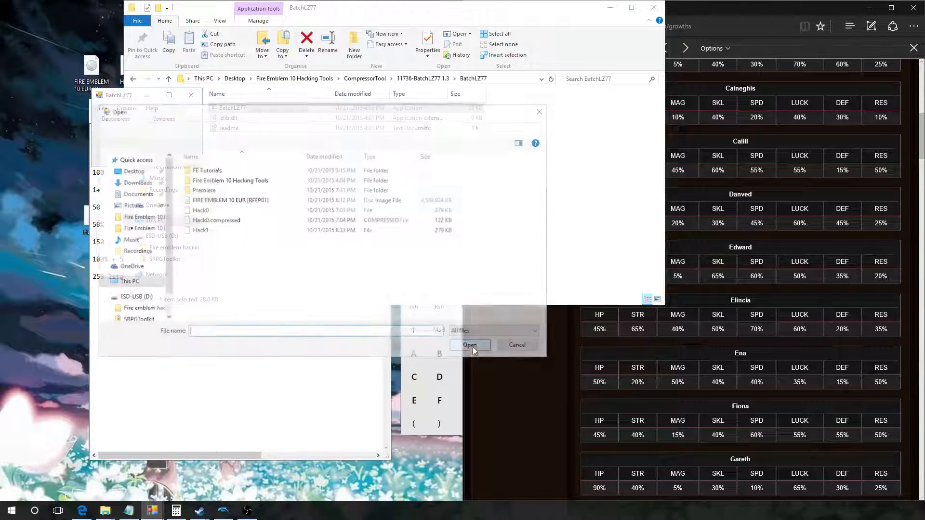
pyautogui.doubleClick(210, 229)
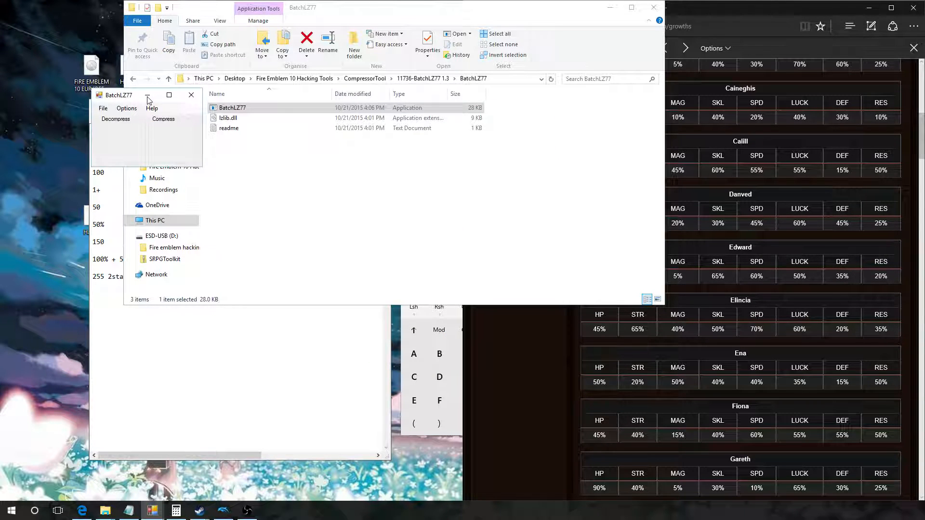
# Step: Launch WIIScrubber from the WiiScrubber folder inside Fire Emblem 10 Hacking Tools
pyautogui.click(212, 367)
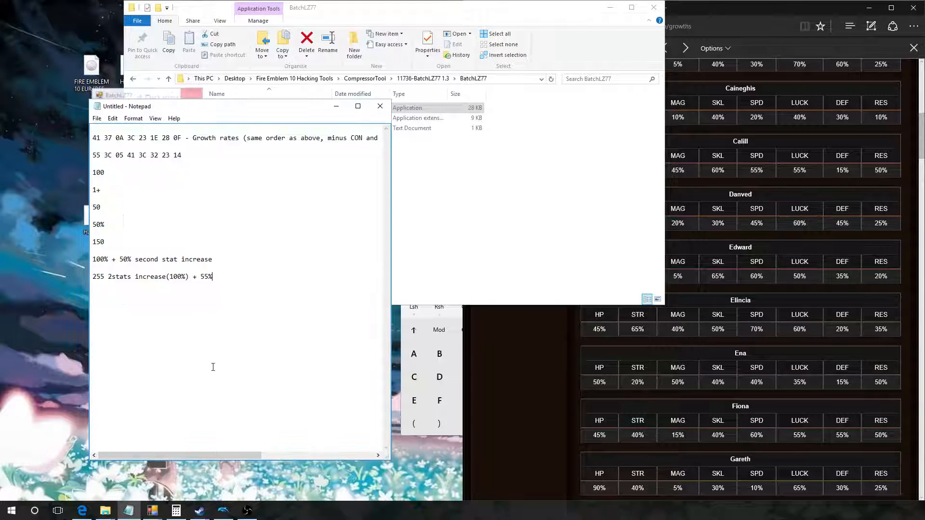
pyautogui.click(514, 244)
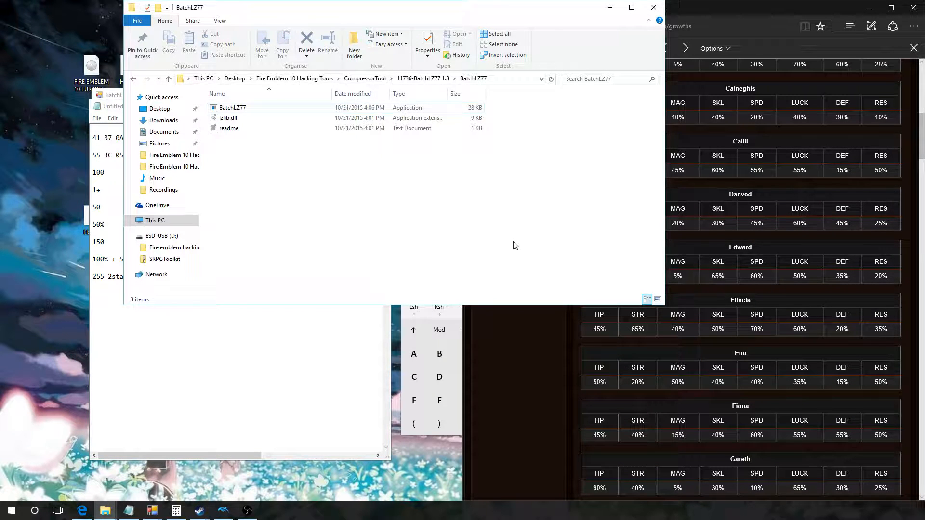
pyautogui.hotkey('alt', 'Up')
pyautogui.hotkey('alt', 'Up')
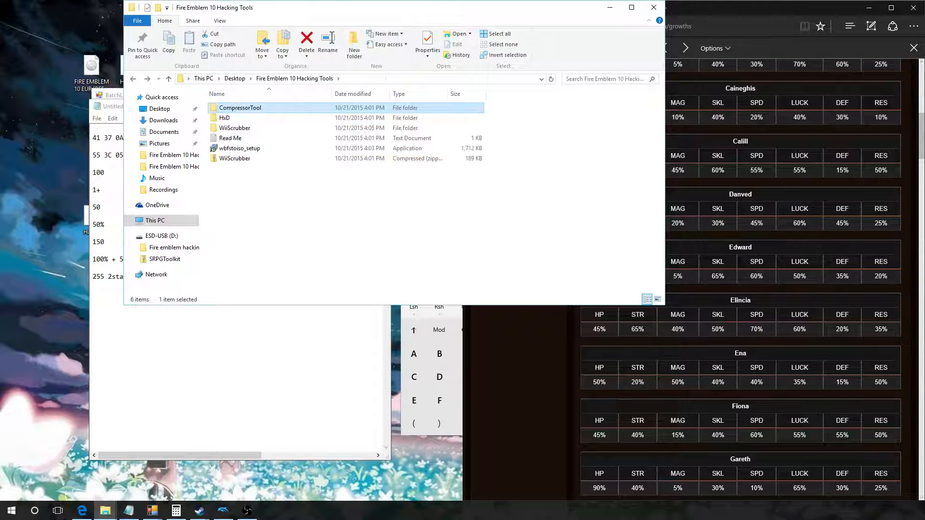
pyautogui.doubleClick(235, 128)
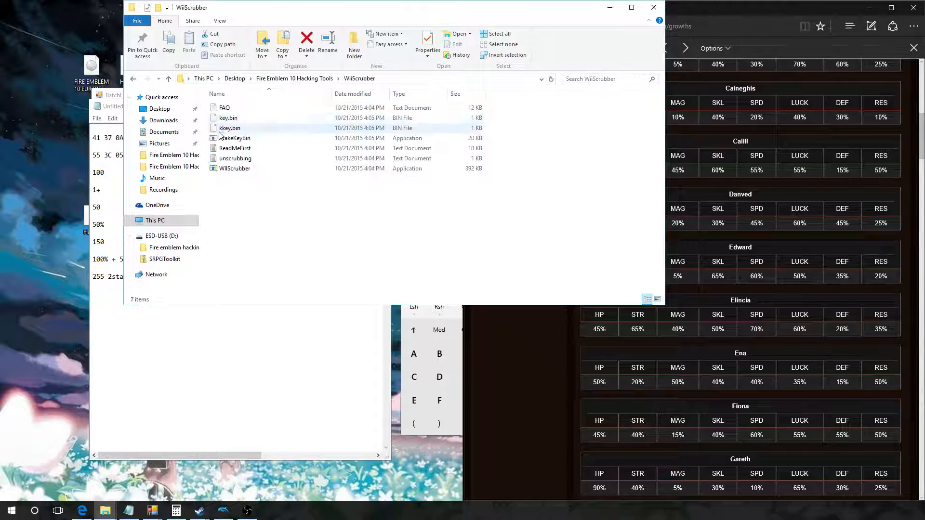
pyautogui.doubleClick(236, 170)
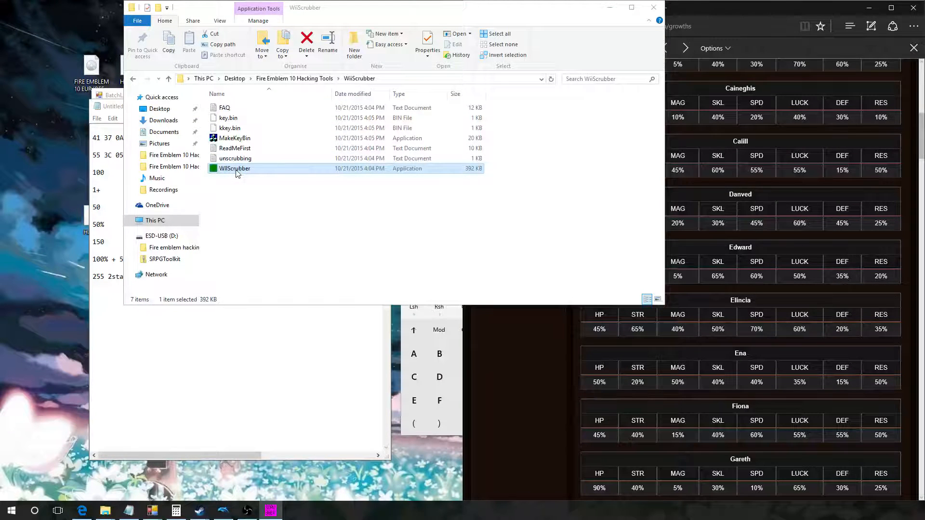
# Step: Minimize the note to bring WIIScrubber into view, and place the Hack1.compressed file below Hack1 on the desktop
pyautogui.click(121, 108)
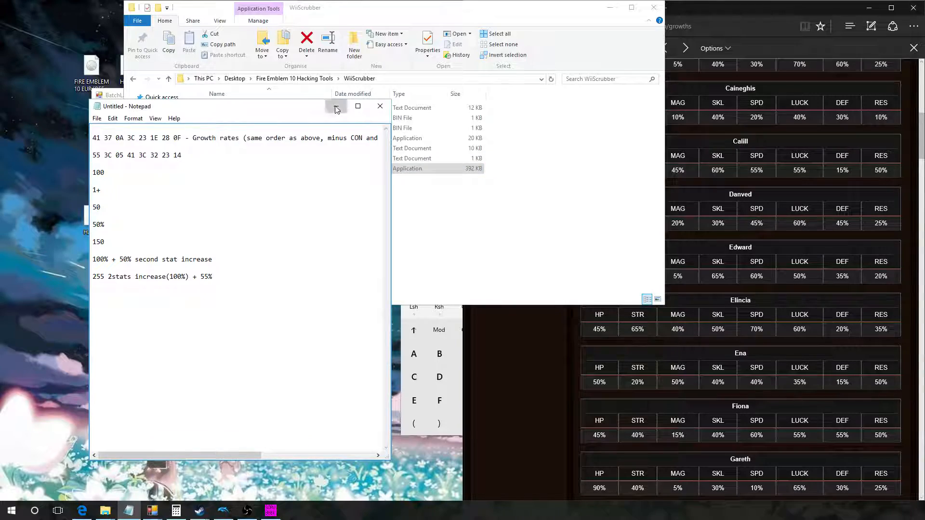
pyautogui.click(336, 109)
pyautogui.moveTo(488, 16); pyautogui.dragTo(503, 98)
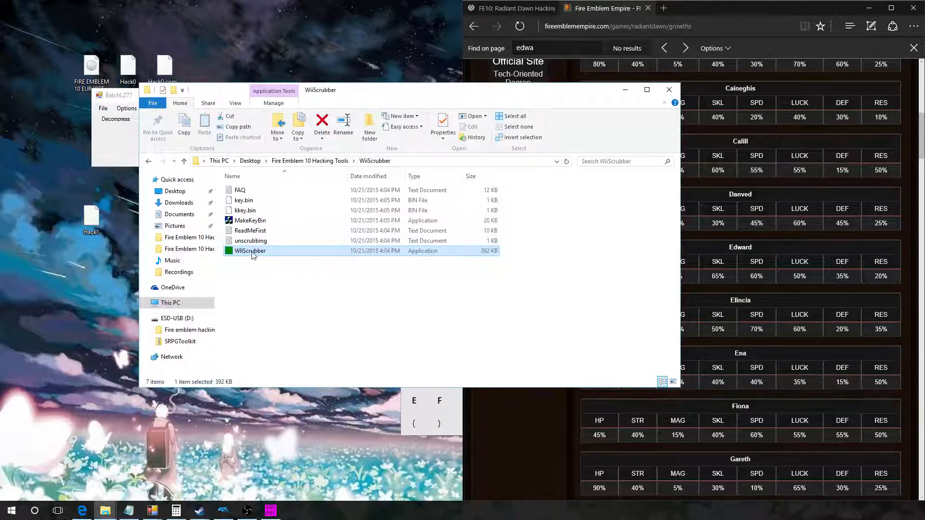
pyautogui.click(271, 512)
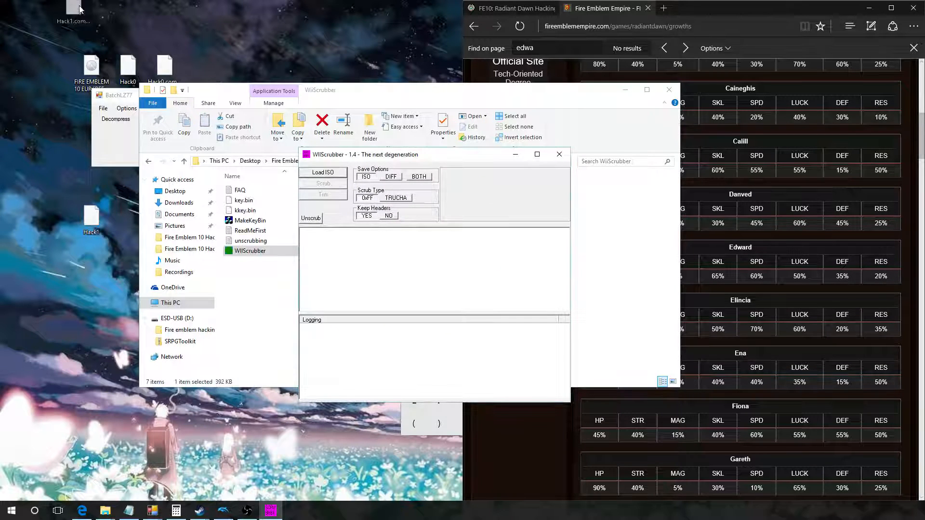
pyautogui.click(105, 315)
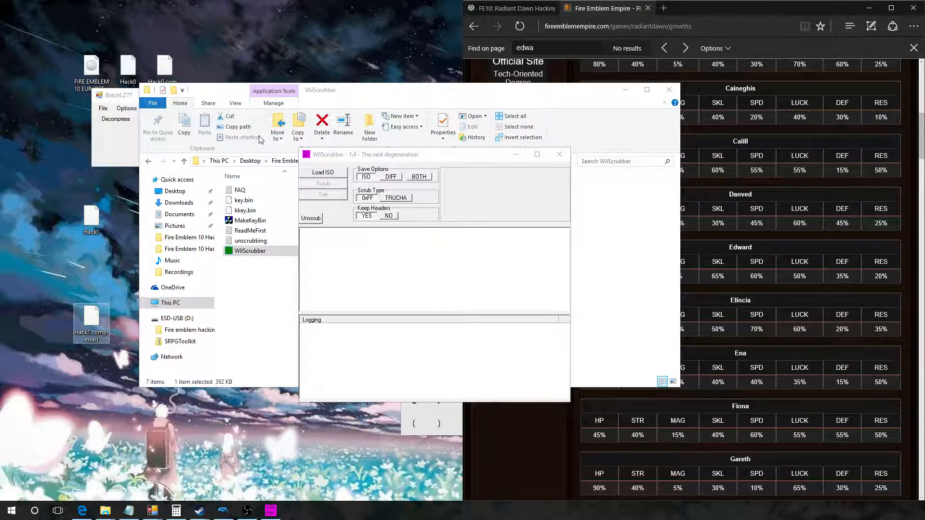
# Step: Load the FIRE EMBLEM 10 EUR [RFEP01] ISO from the desktop and expand its DATA partition
pyautogui.click(322, 172)
pyautogui.scroll(-3, 433, 270)
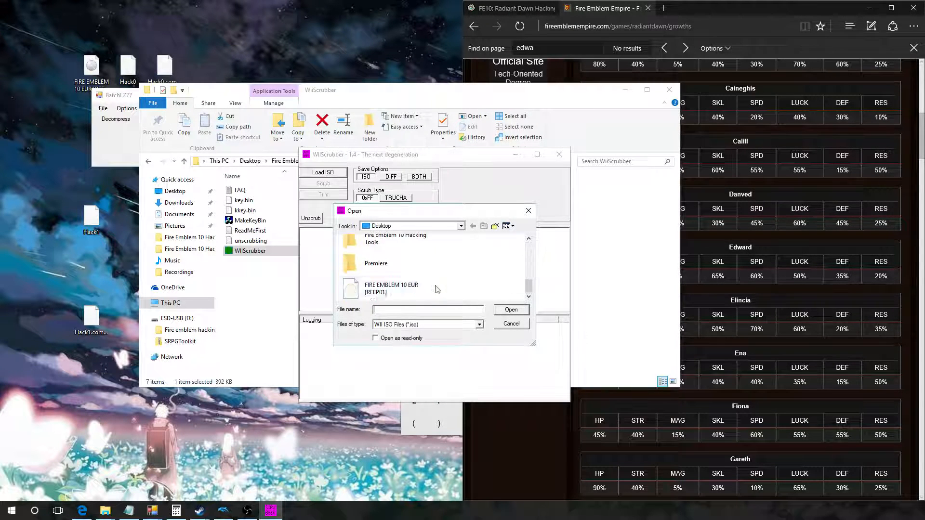
pyautogui.doubleClick(421, 287)
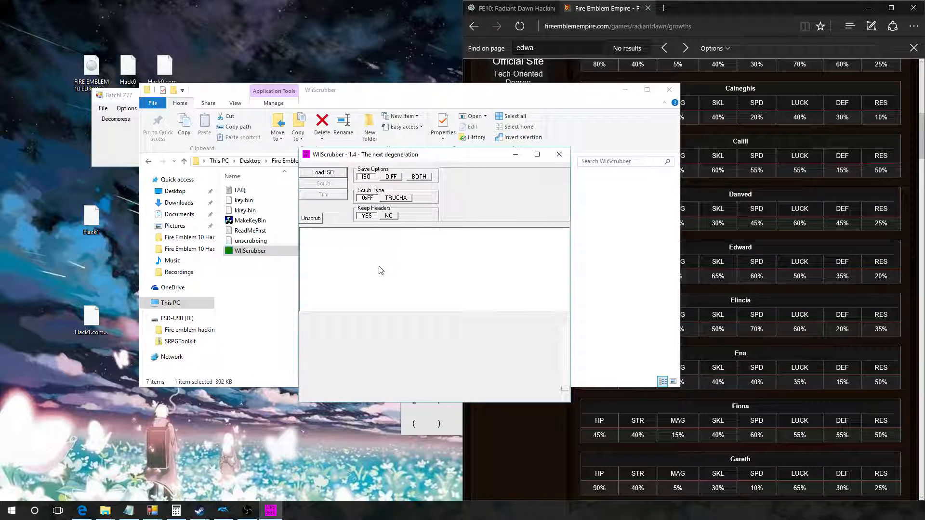
pyautogui.click(303, 240)
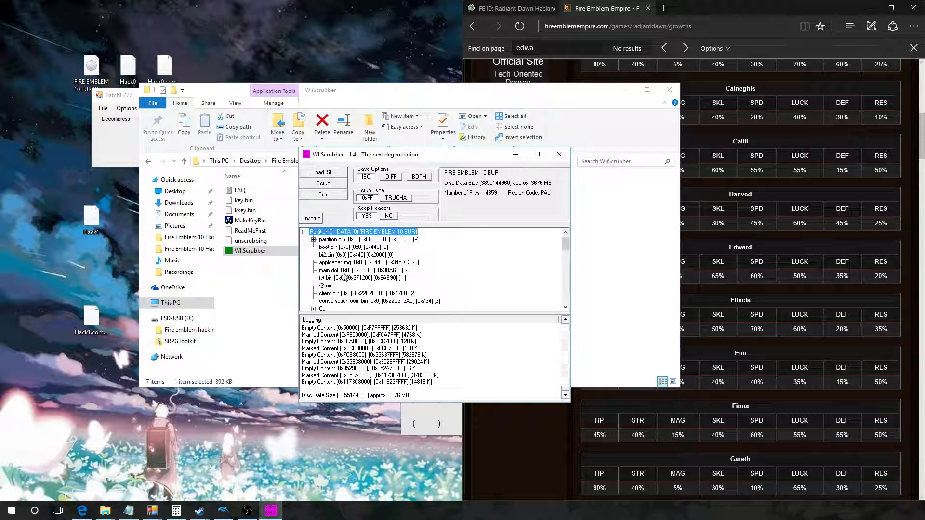
# Step: Replace FE10Data.cms in the disc's DATA partition with Hack1.compressed, and close WIIScrubber
pyautogui.scroll(-6, 344, 276)
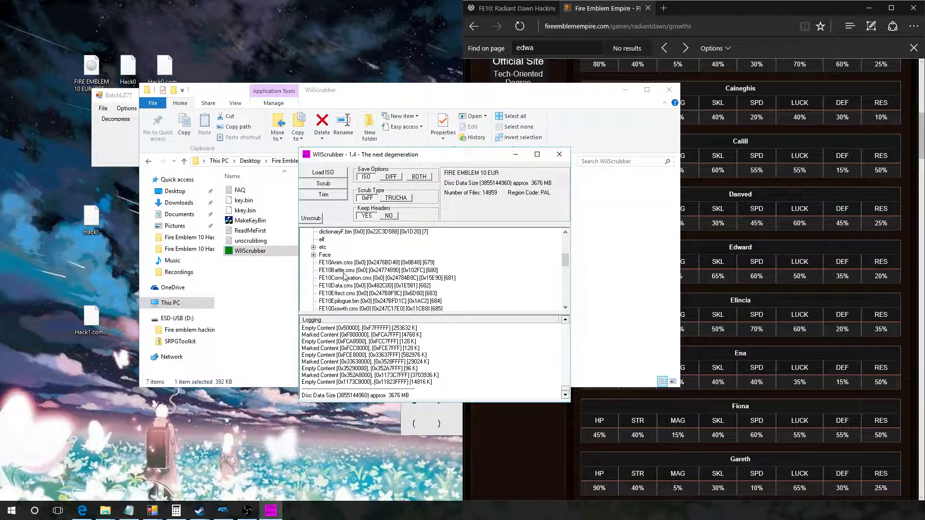
pyautogui.click(341, 286)
pyautogui.rightClick(341, 286)
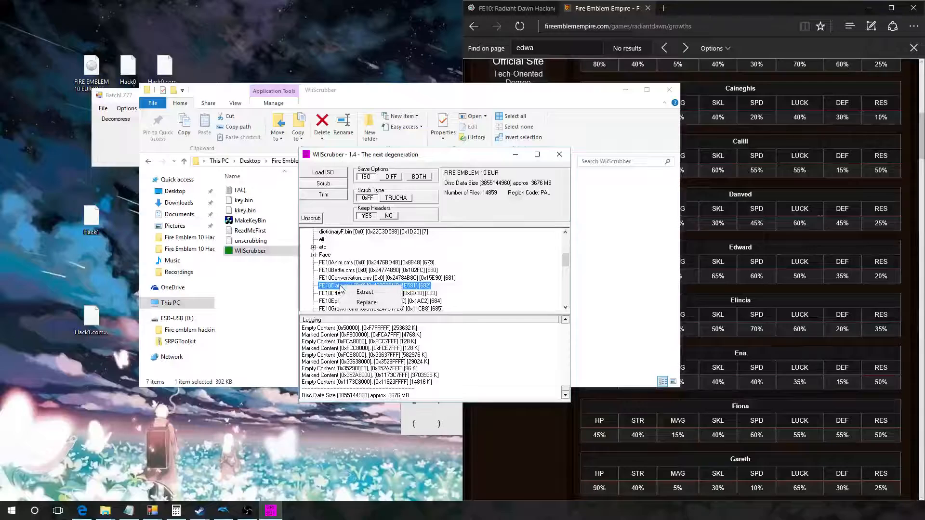
pyautogui.click(366, 303)
pyautogui.scroll(-5, 390, 289)
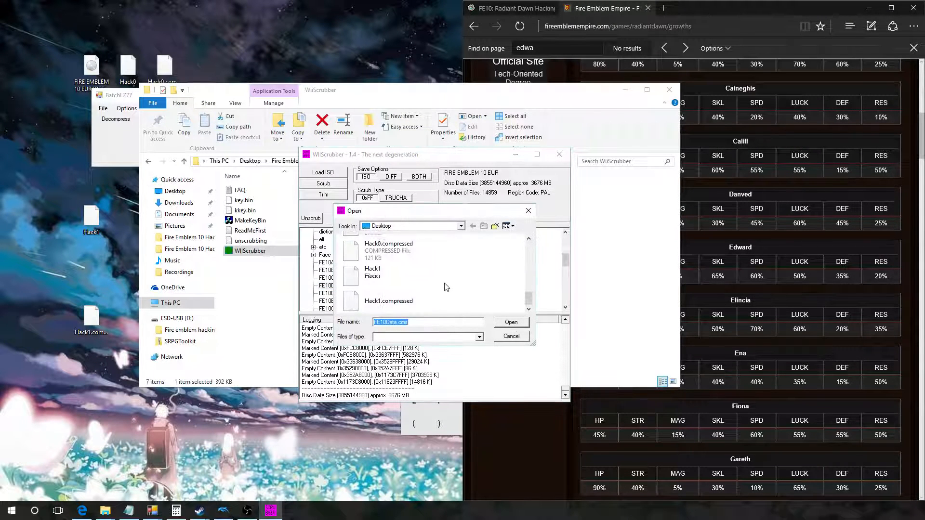
pyautogui.doubleClick(390, 303)
pyautogui.click(501, 303)
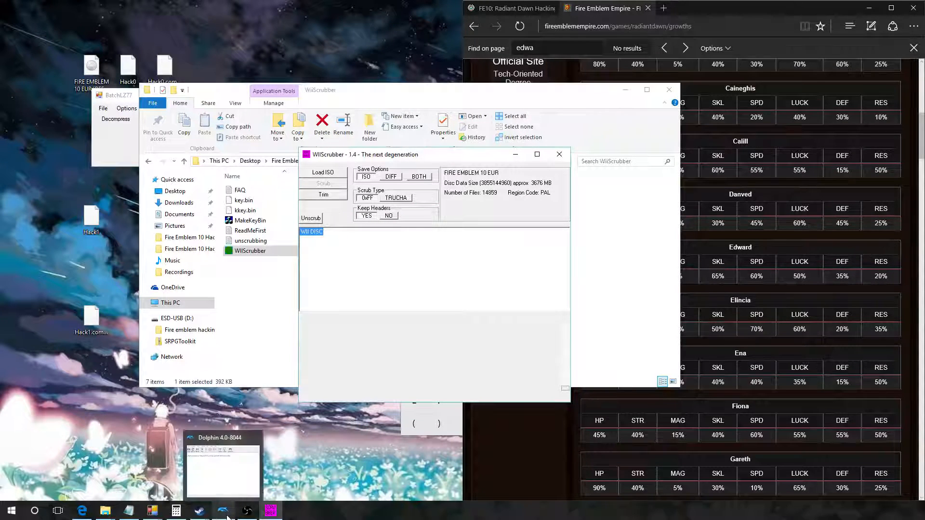
pyautogui.click(558, 155)
pyautogui.click(436, 304)
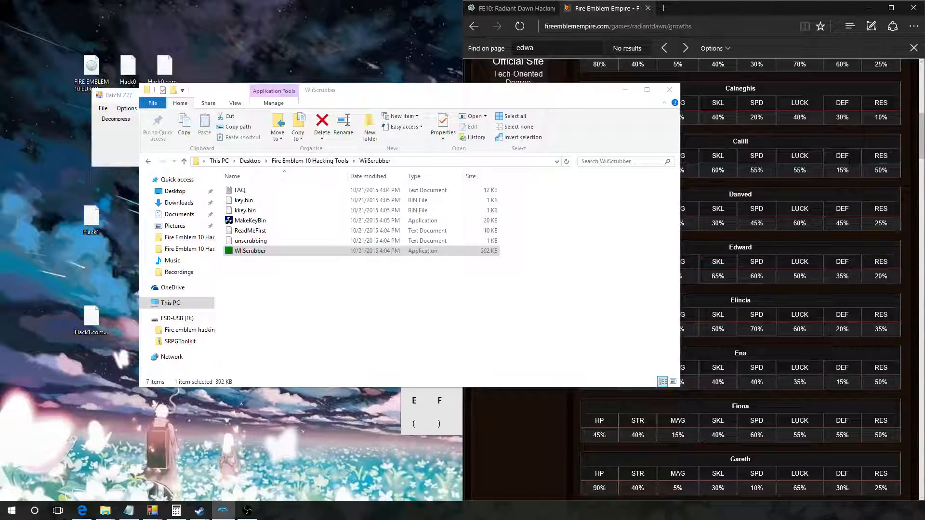
# Step: Switch to Dolphin in a maximized window, and open and accept the controller configuration
pyautogui.moveTo(1, 386); pyautogui.dragTo(656, 1)
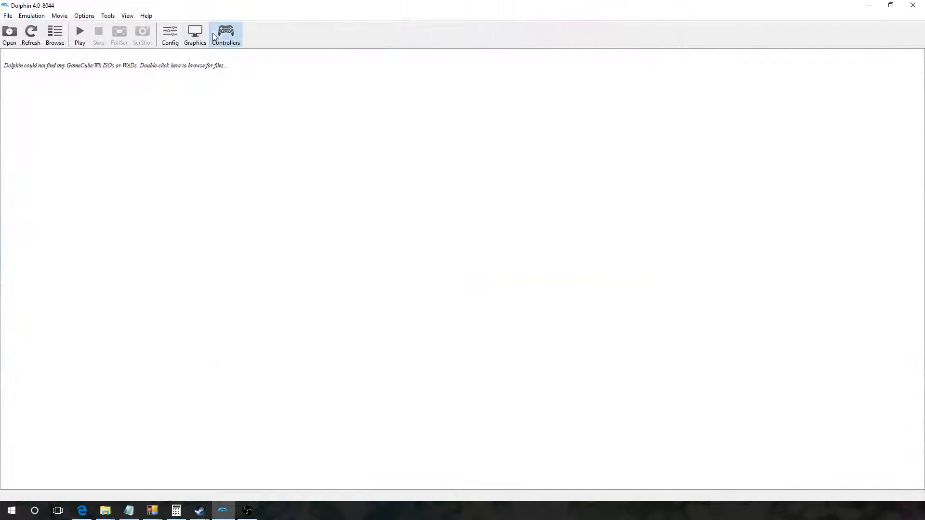
pyautogui.click(215, 36)
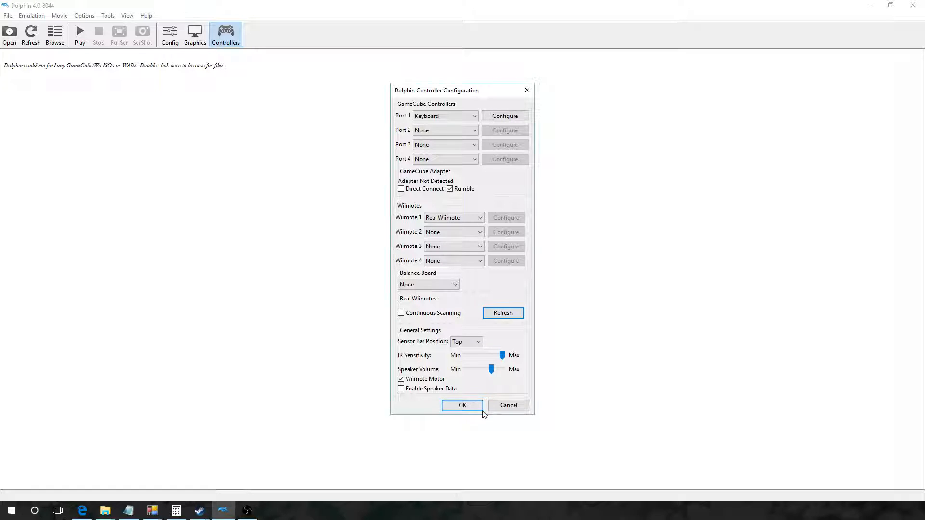
pyautogui.click(471, 405)
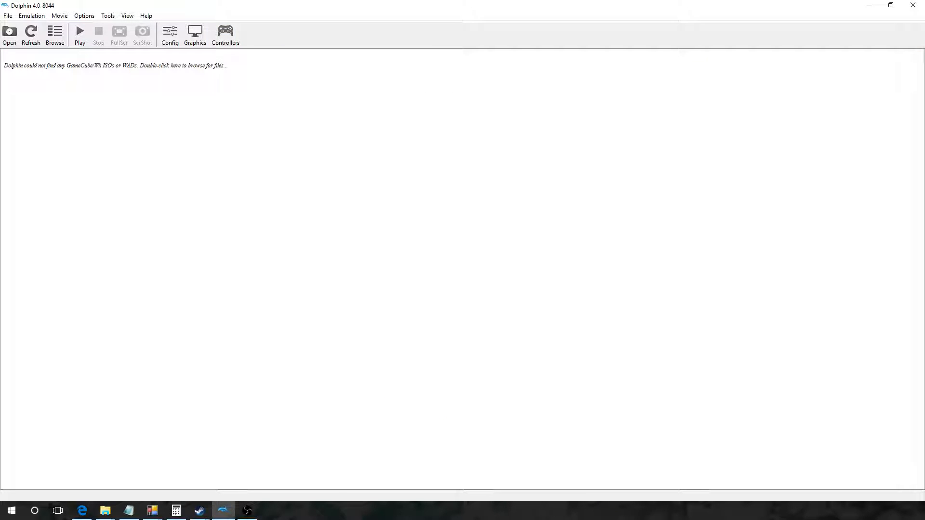
# Step: Load the FIRE EMBLEM 10 EUR [RFEP01] ISO from the desktop and maximize the game window
pyautogui.click(8, 16)
pyautogui.click(25, 27)
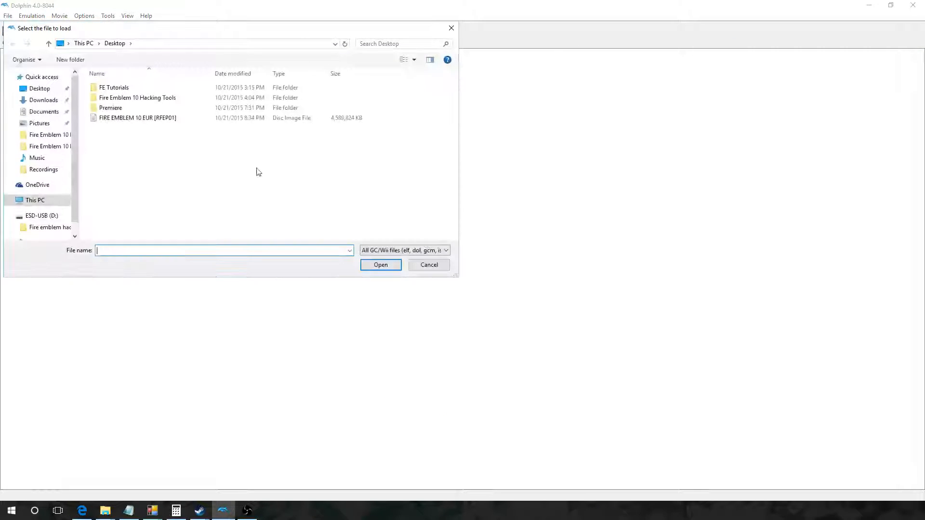
pyautogui.doubleClick(163, 118)
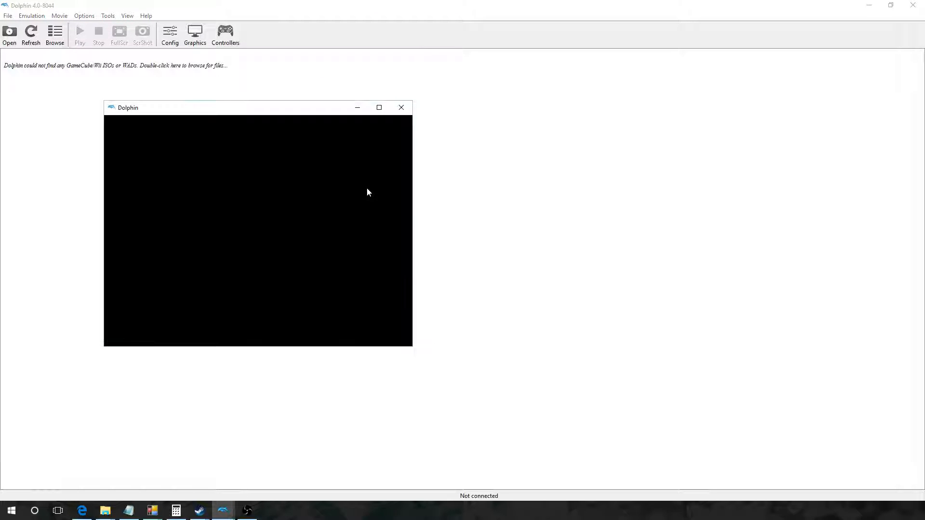
pyautogui.moveTo(299, 109); pyautogui.dragTo(924, 207)
pyautogui.click(679, 225)
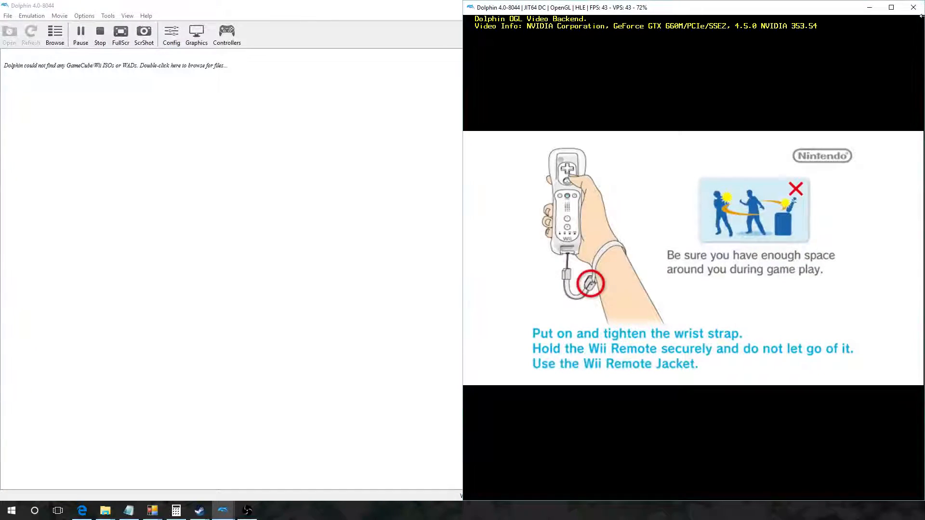
pyautogui.click(892, 9)
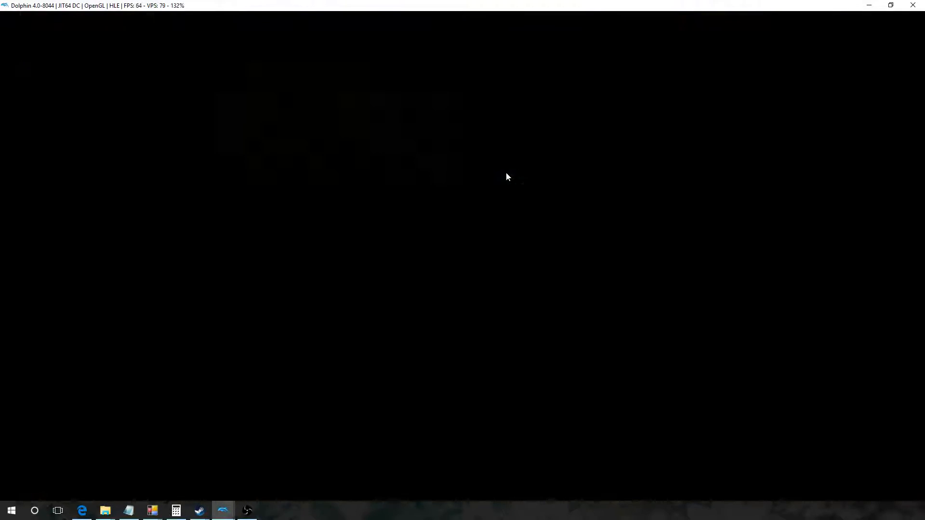
# Step: Advance through the opening to the first battle map, and back out of the Battle Save prompt
pyautogui.press('2')
pyautogui.press('2')
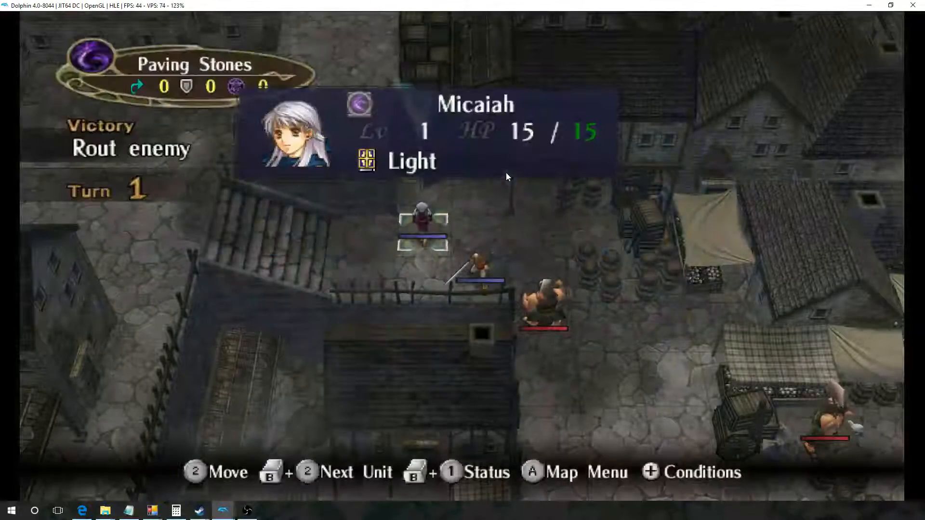
pyautogui.press('Right')
pyautogui.press('2')
# Step: Set the game options to Map Only attack animations, Fixed combat camera, Fast game speed and Max message speed
pyautogui.press('2')
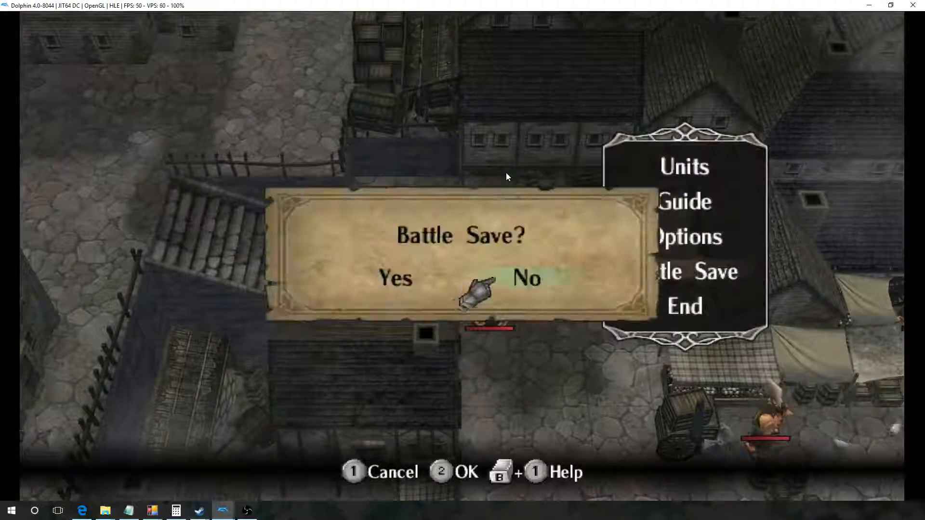
pyautogui.press('1')
pyautogui.press('Up')
pyautogui.press('2')
pyautogui.press('Right')
pyautogui.press('Down')
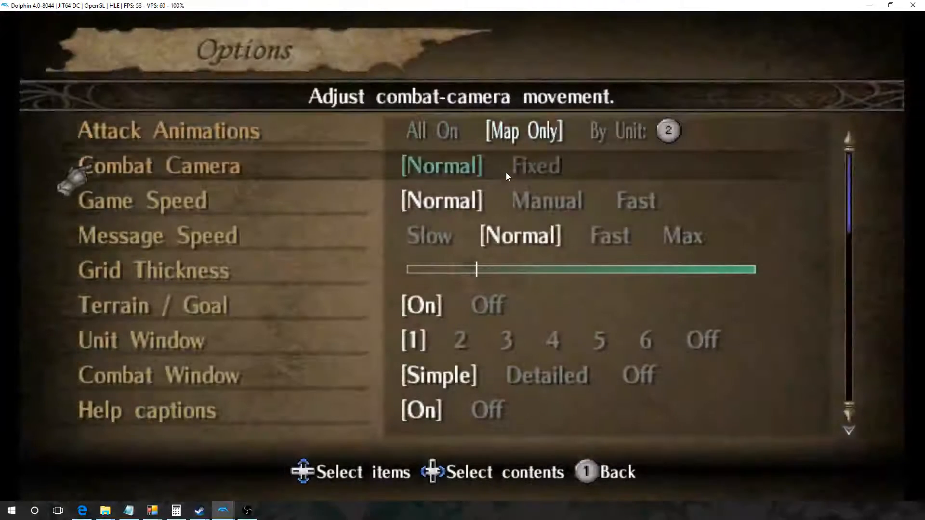
pyautogui.press('Right')
pyautogui.press('Down')
pyautogui.press('Right')
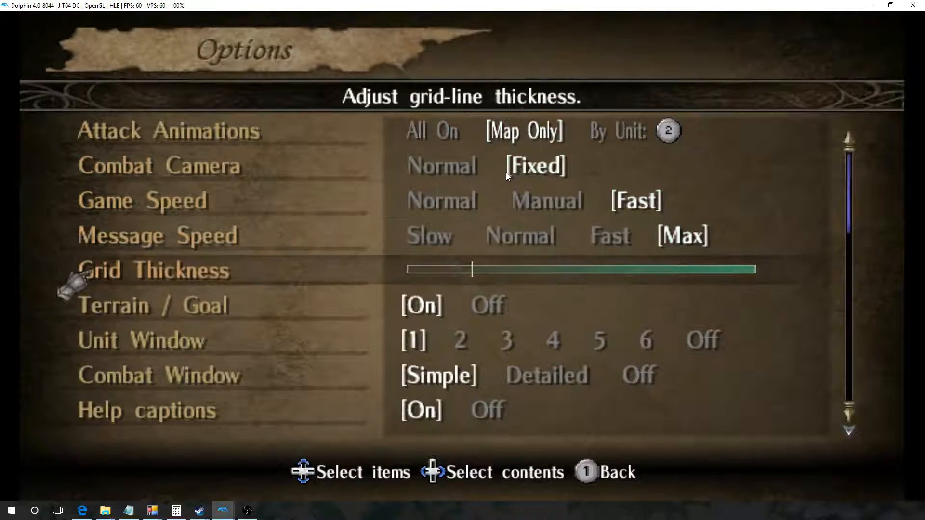
pyautogui.press('1')
# Step: Move Edward near the closest bandit and attack it with the Iron Sword
pyautogui.press('Down')
pyautogui.press('2')
pyautogui.press('Right')
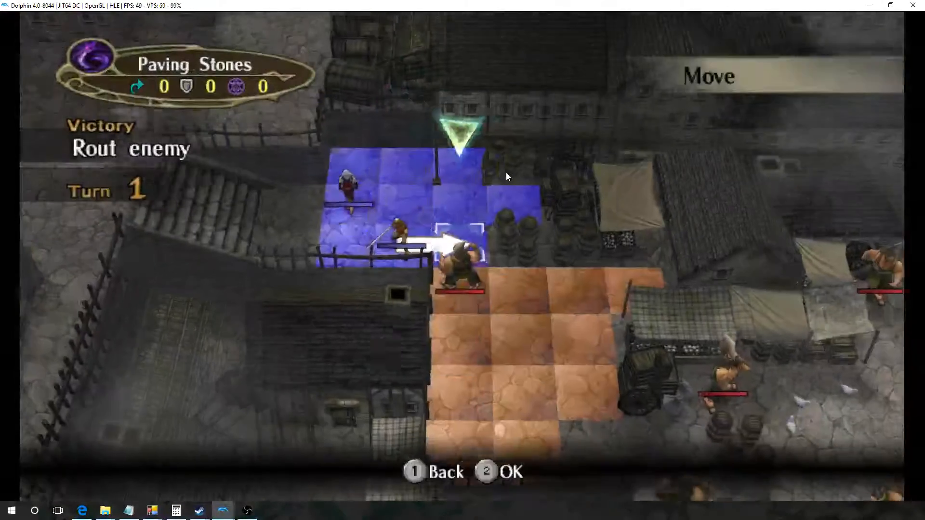
pyautogui.press('2')
pyautogui.press('1')
pyautogui.press('Up')
pyautogui.press('2')
pyautogui.press('2')
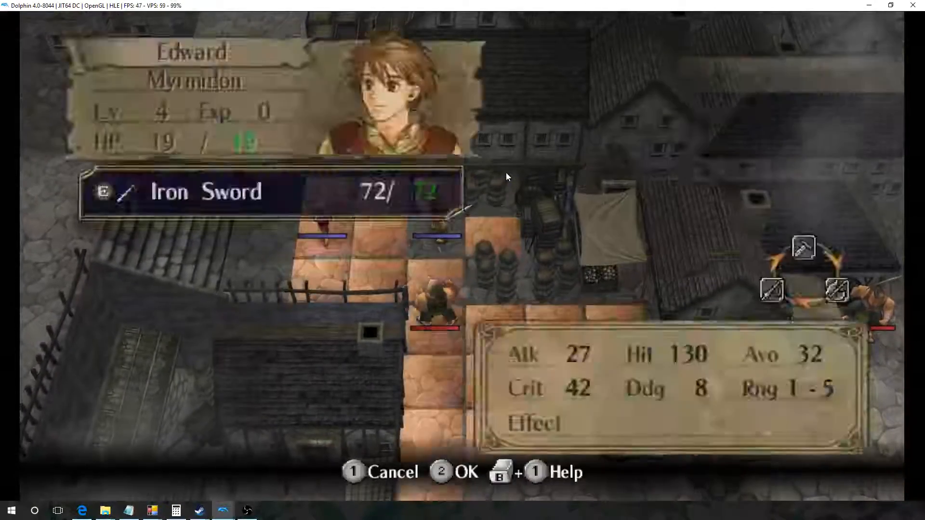
pyautogui.press('2')
pyautogui.press('2')
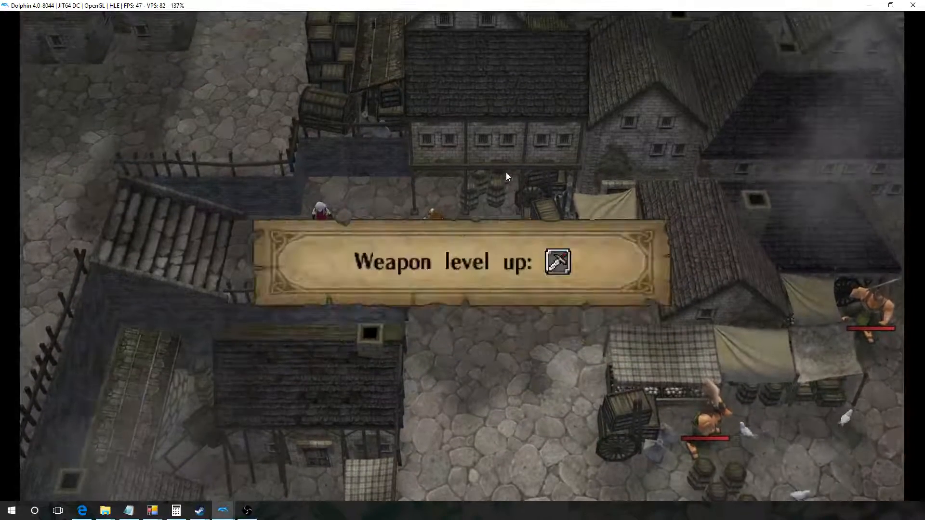
# Step: Dismiss the weapon level-up notice and end turn 1 from the map menu
pyautogui.press('2')
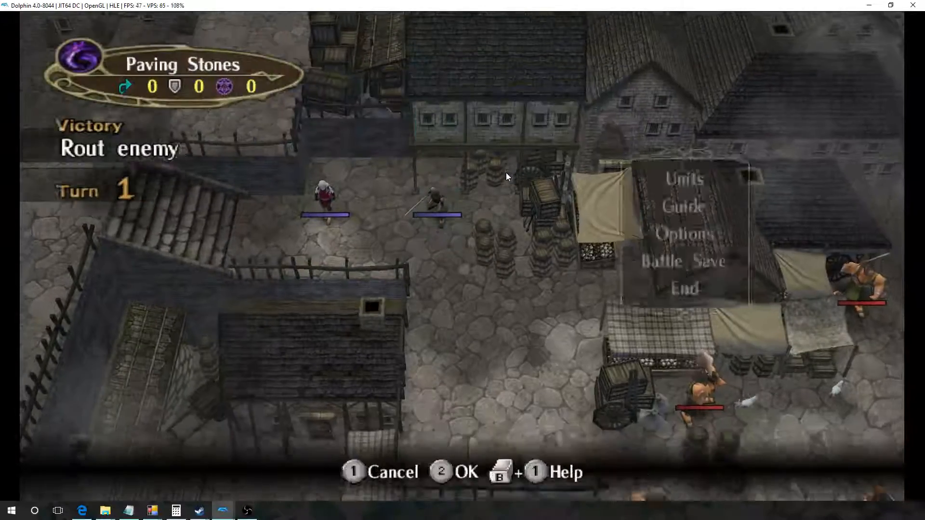
pyautogui.press('Up')
pyautogui.press('2')
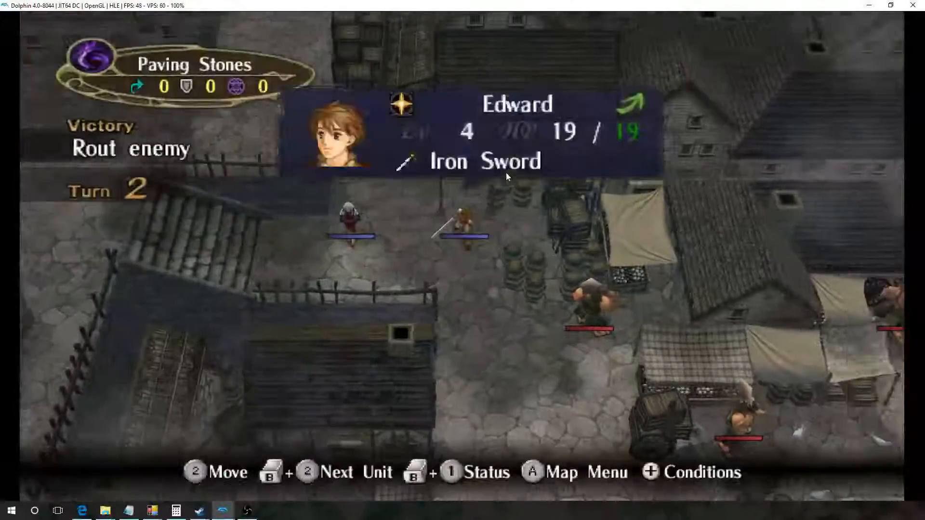
# Step: Move Edward down the street to the tile beside the wooden cart and carry out his turn 2 action
pyautogui.press('2')
pyautogui.press('Down')
pyautogui.press('Down')
pyautogui.press('Down')
pyautogui.press('Down')
pyautogui.press('Right')
pyautogui.press('Right')
pyautogui.press('2')
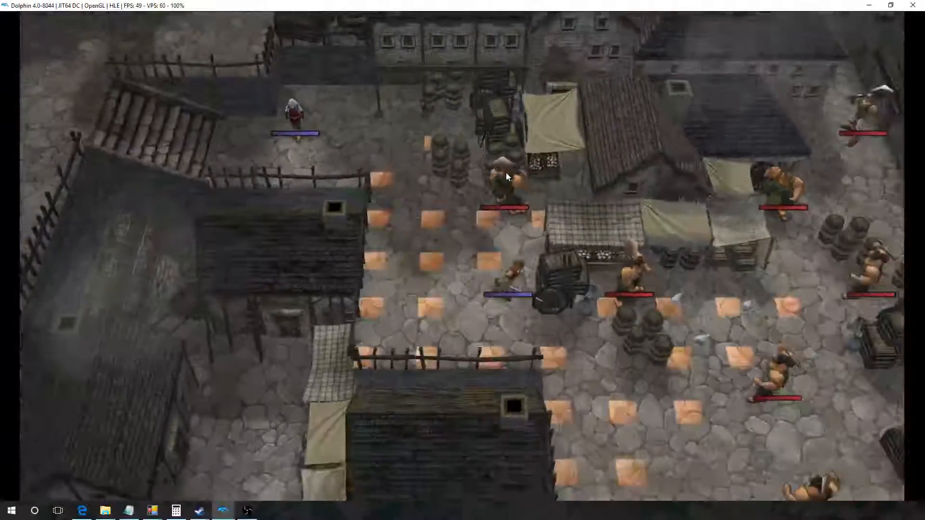
pyautogui.press('2')
pyautogui.press('2')
pyautogui.press('2')
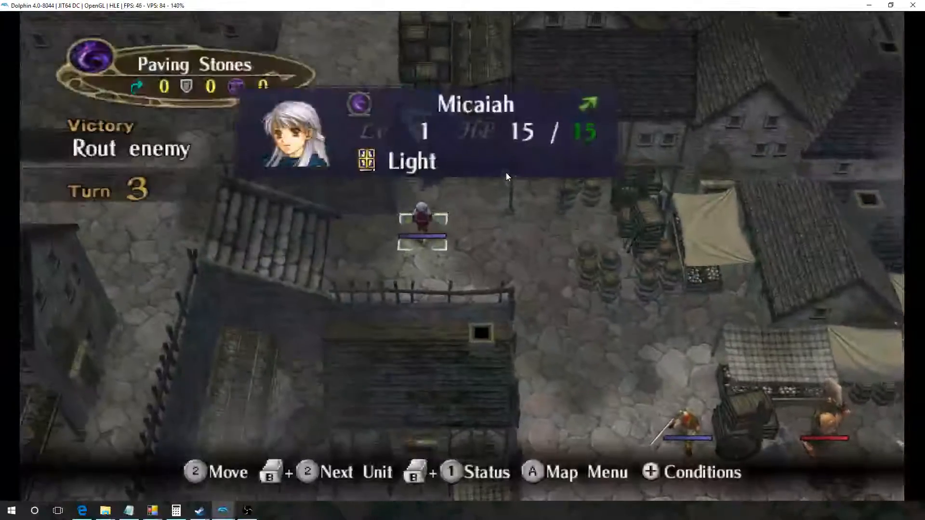
# Step: Move the map cursor from Micaiah towards Edward on turn 3
pyautogui.press('Right')
pyautogui.press('Right')
pyautogui.press('Right')
pyautogui.press('Right')
pyautogui.press('Down')
pyautogui.press('Down')
pyautogui.press('Down')
pyautogui.press('Down')
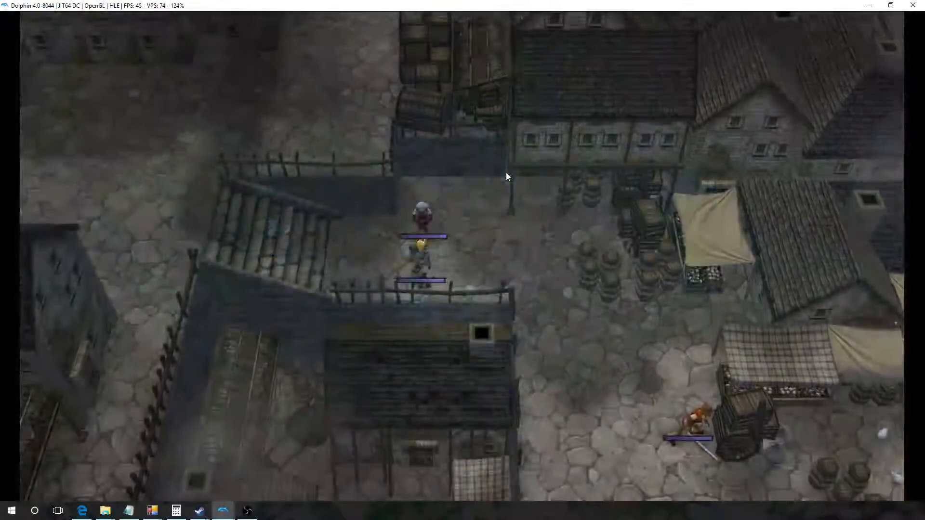
# Step: On turn 4, move Edward past the barrels to the open street near the lower bandit and attack
pyautogui.press('Right')
pyautogui.press('Right')
pyautogui.press('Right')
pyautogui.press('Right')
pyautogui.press('Right')
pyautogui.press('Right')
pyautogui.press('Down')
pyautogui.press('Down')
pyautogui.press('Down')
pyautogui.press('Down')
pyautogui.press('Left')
pyautogui.press('2')
pyautogui.press('Down')
pyautogui.press('Right')
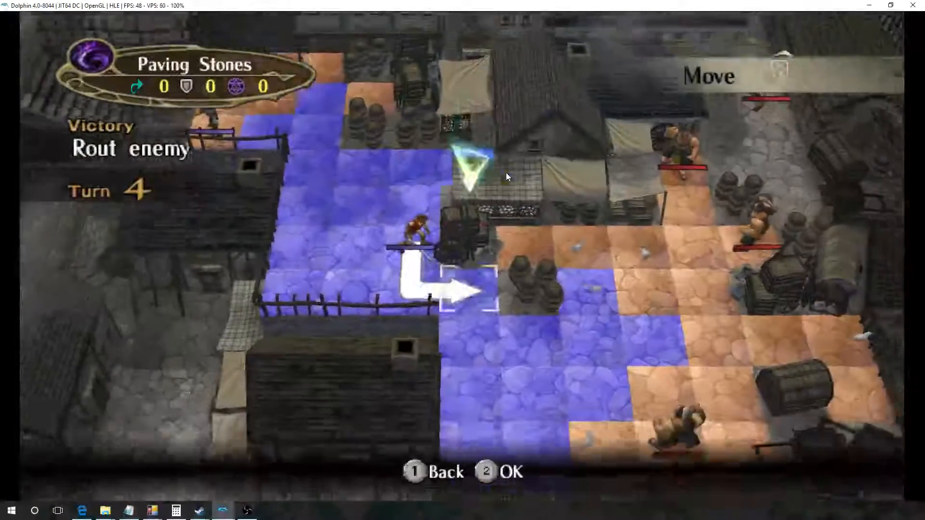
pyautogui.press('2')
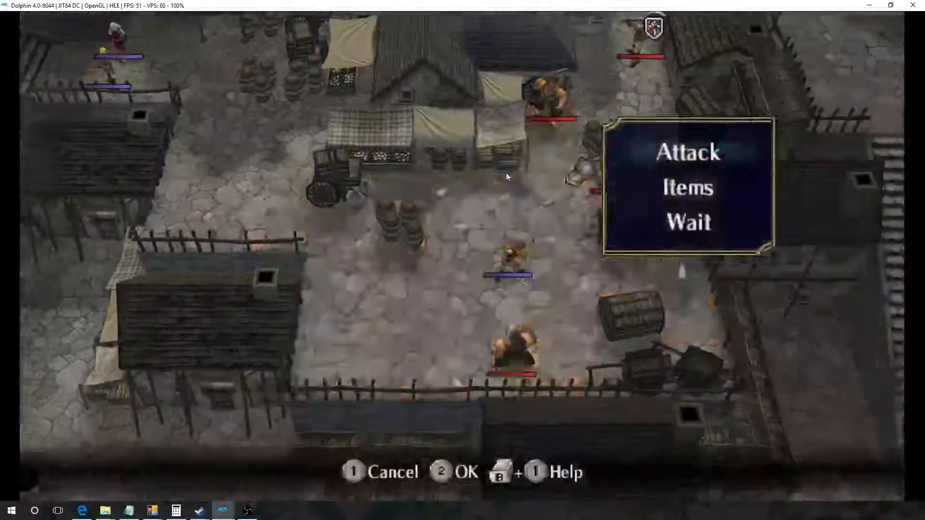
pyautogui.press('2')
pyautogui.press('2')
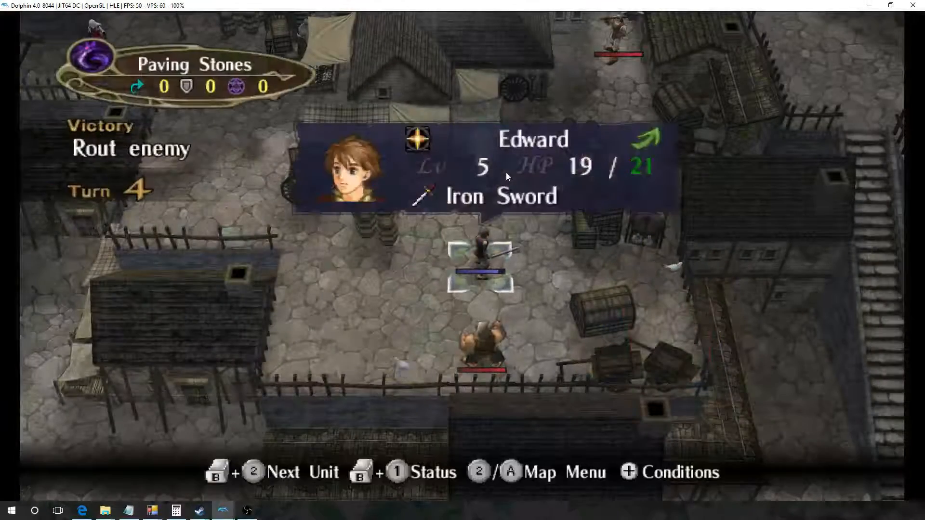
pyautogui.press('Left')
pyautogui.press('Left')
pyautogui.press('Left')
pyautogui.press('Left')
pyautogui.press('Up')
pyautogui.press('Up')
pyautogui.press('Up')
pyautogui.press('Left')
pyautogui.press('Down')
pyautogui.press('Right')
pyautogui.press('Right')
pyautogui.press('Right')
pyautogui.press('Right')
pyautogui.press('Down')
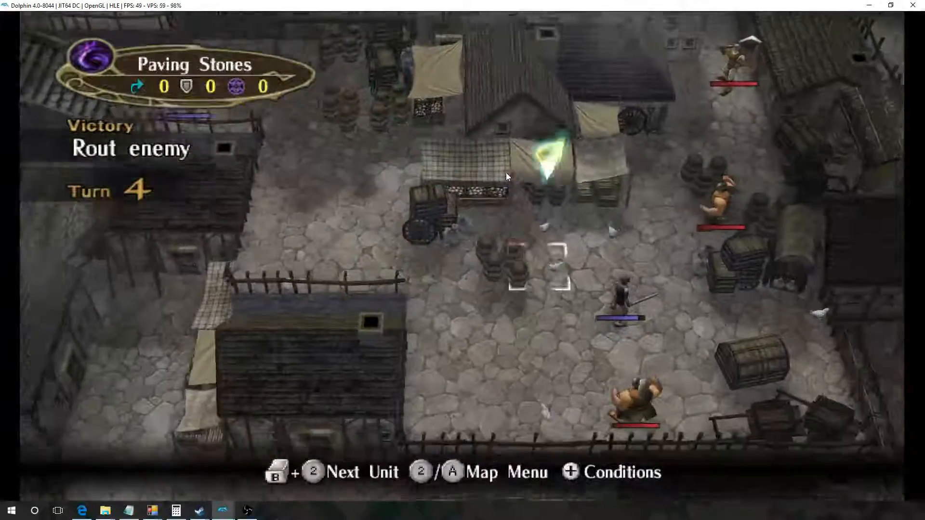
pyautogui.press('Down')
pyautogui.press('Right')
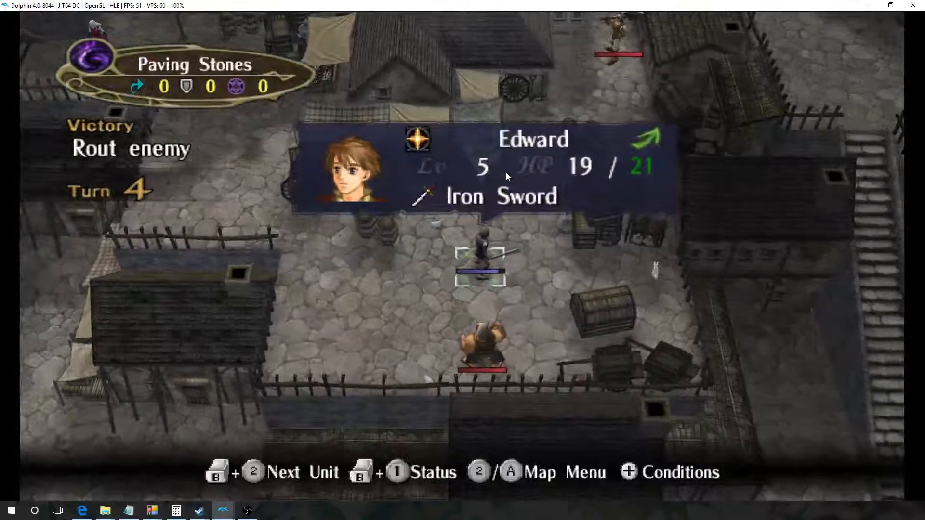
pyautogui.press('Left')
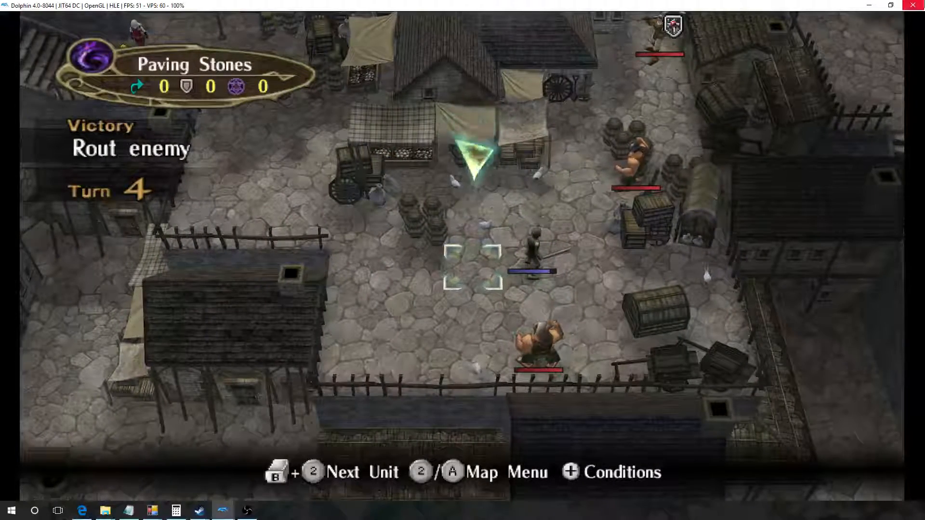
# Step: Close the game window and stop the current emulation
pyautogui.click(917, 6)
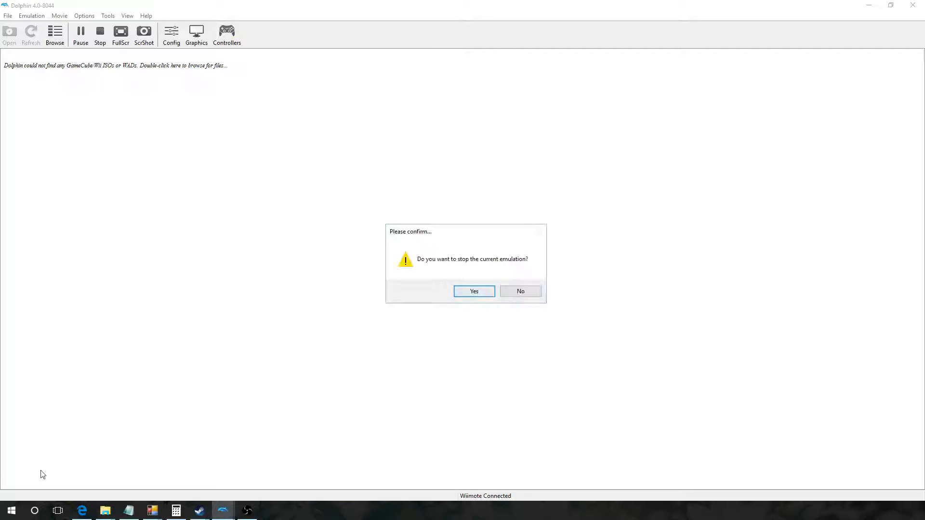
pyautogui.click(248, 512)
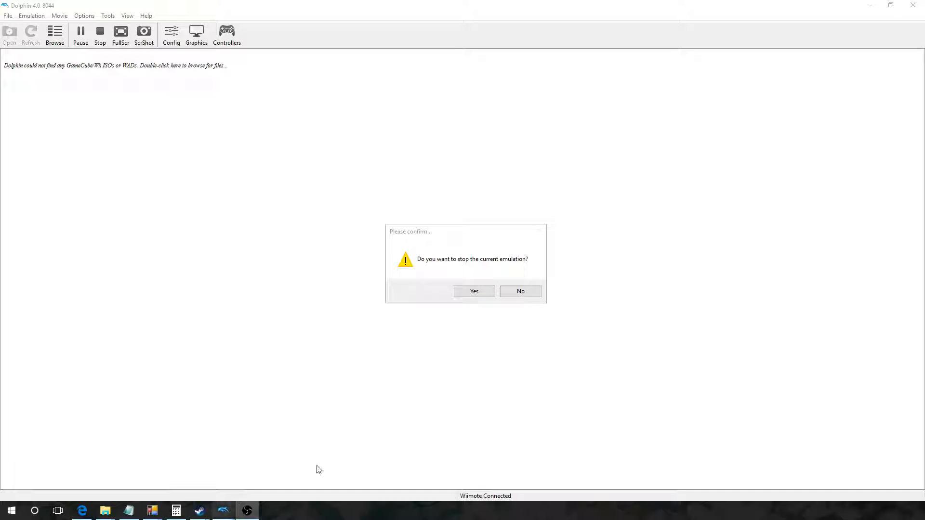
pyautogui.click(471, 291)
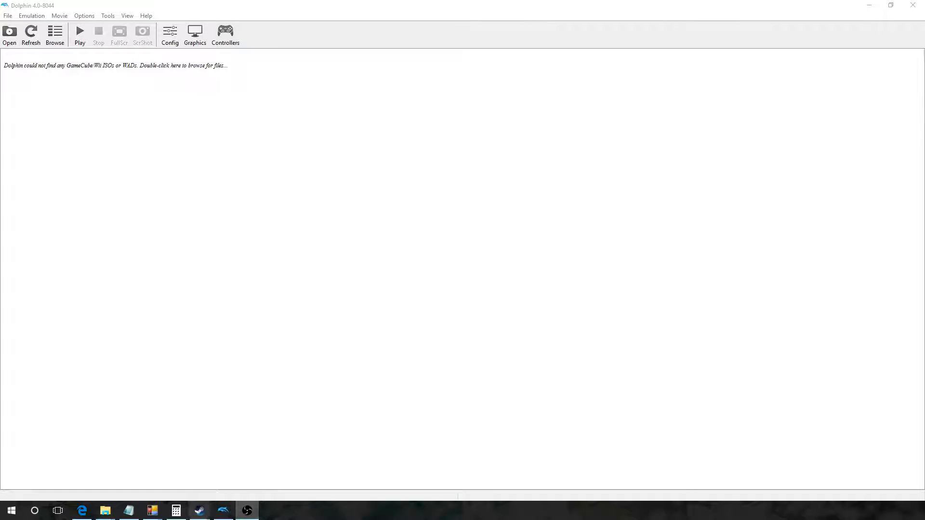